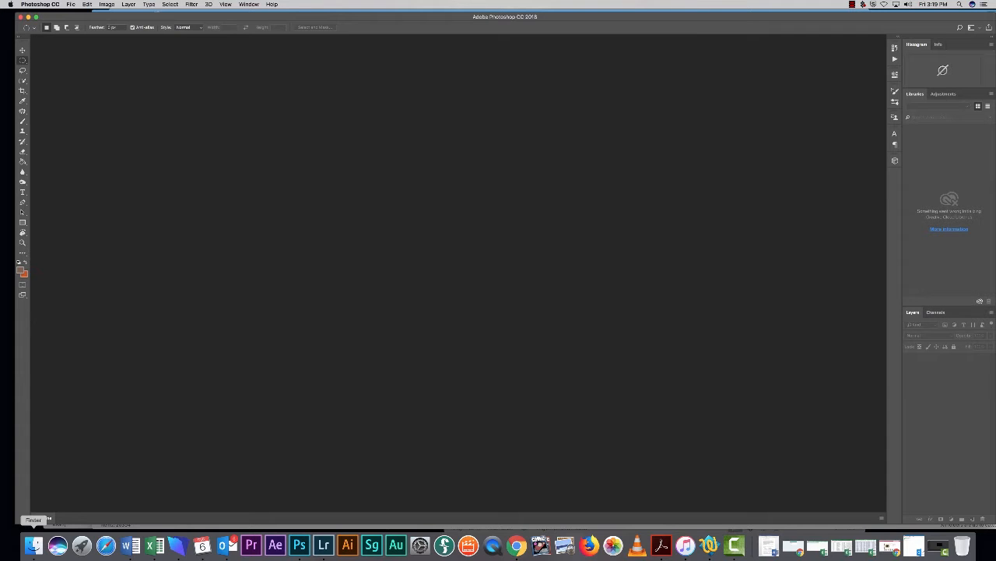
# Open the photos IMG_2246.jpg and AzJuly19-38.jpg from the Examples folder in Photoshop.
pyautogui.click(33, 545)
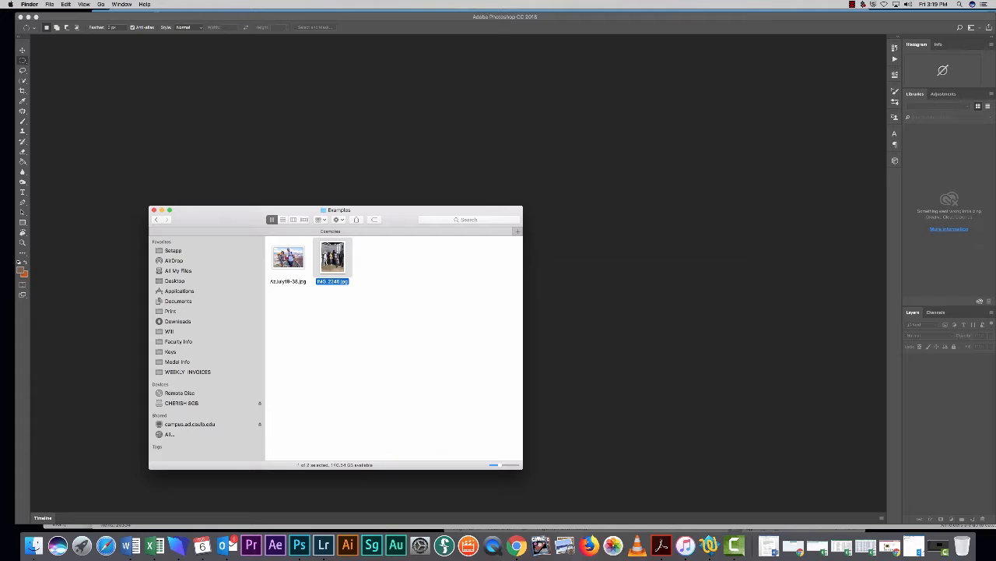
pyautogui.moveTo(332, 260); pyautogui.dragTo(299, 545)
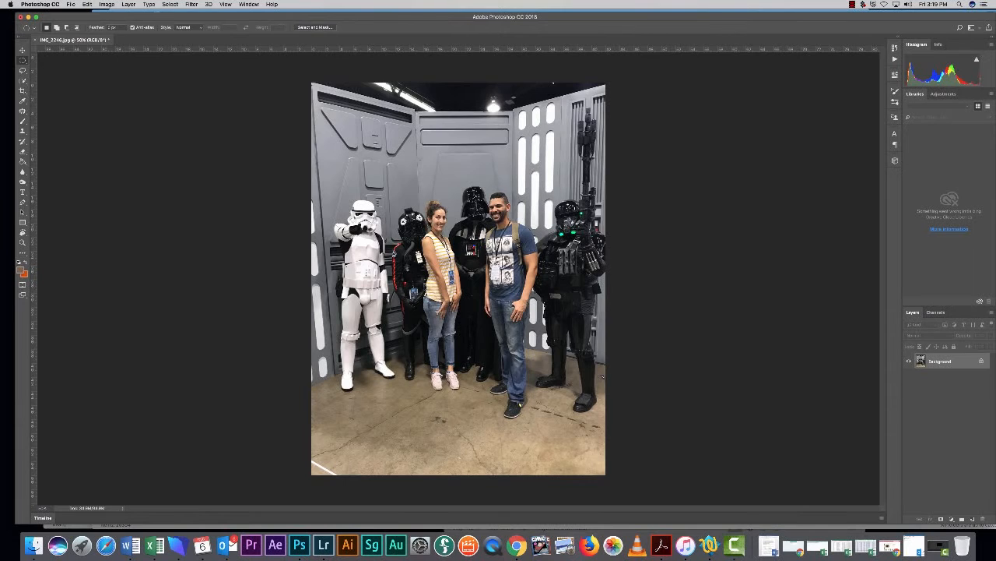
pyautogui.click(71, 5)
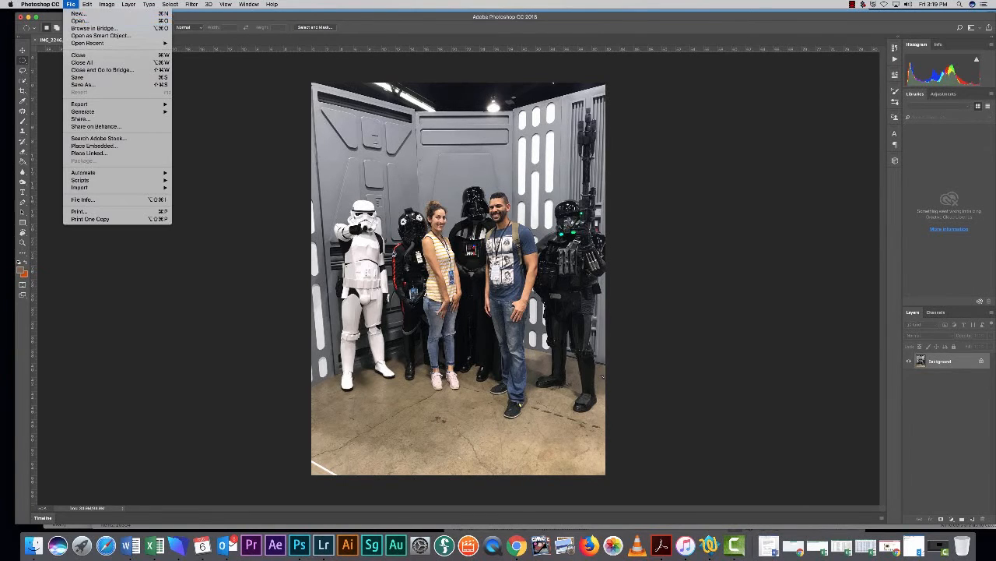
pyautogui.click(71, 5)
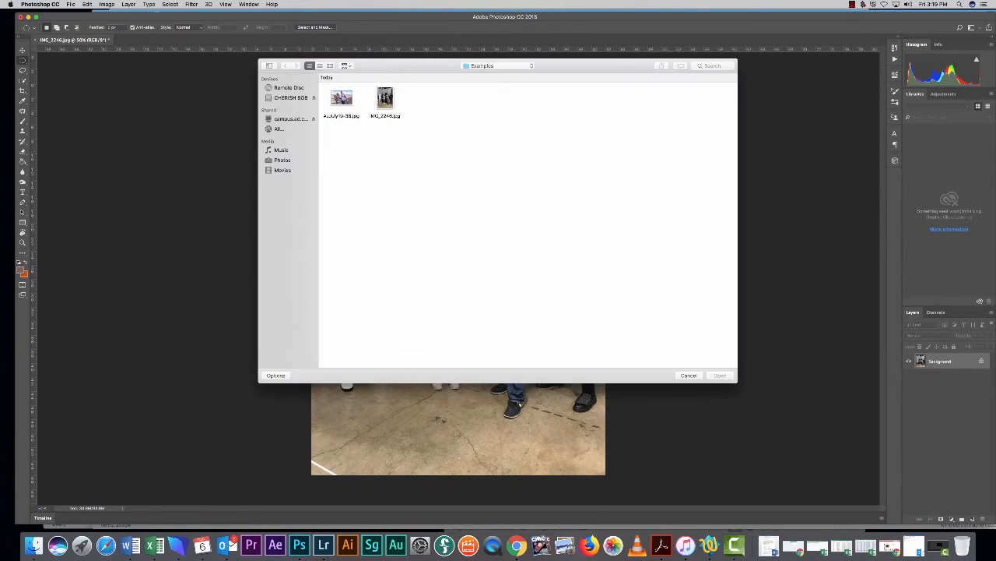
pyautogui.click(342, 99)
pyautogui.click(720, 376)
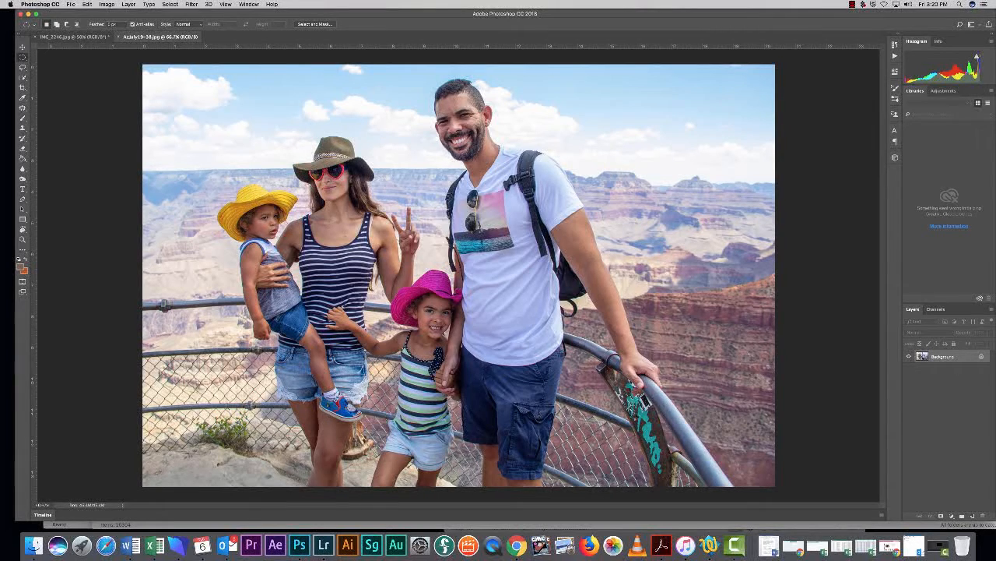
# Duplicate the Background layer of the canyon family photo.
pyautogui.press('super+j')
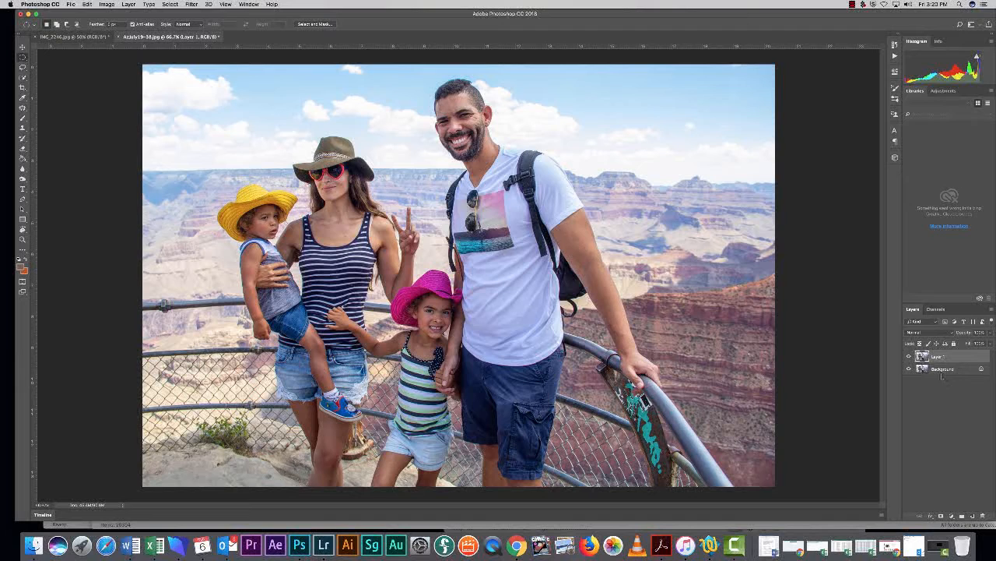
pyautogui.rightClick(940, 369)
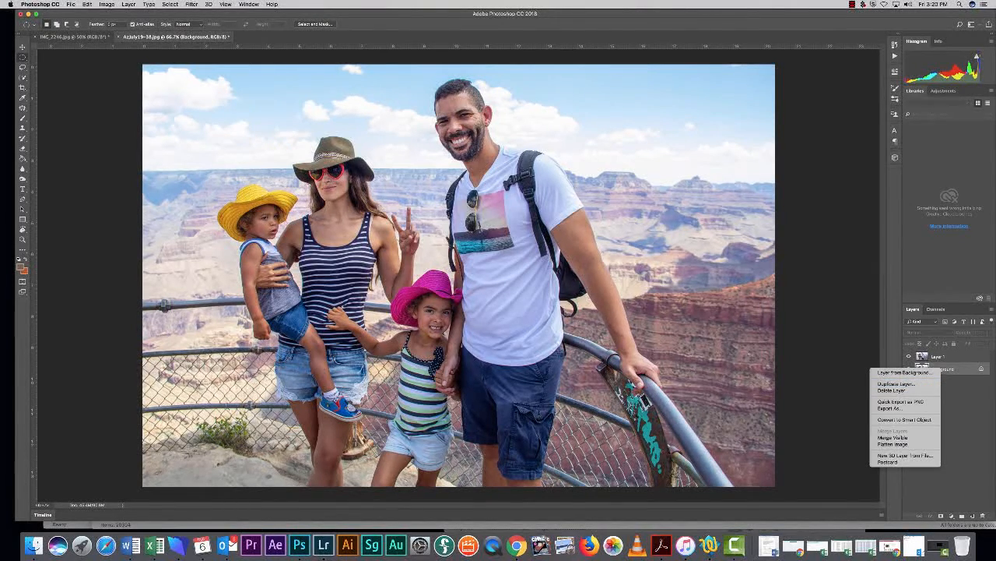
pyautogui.click(940, 365)
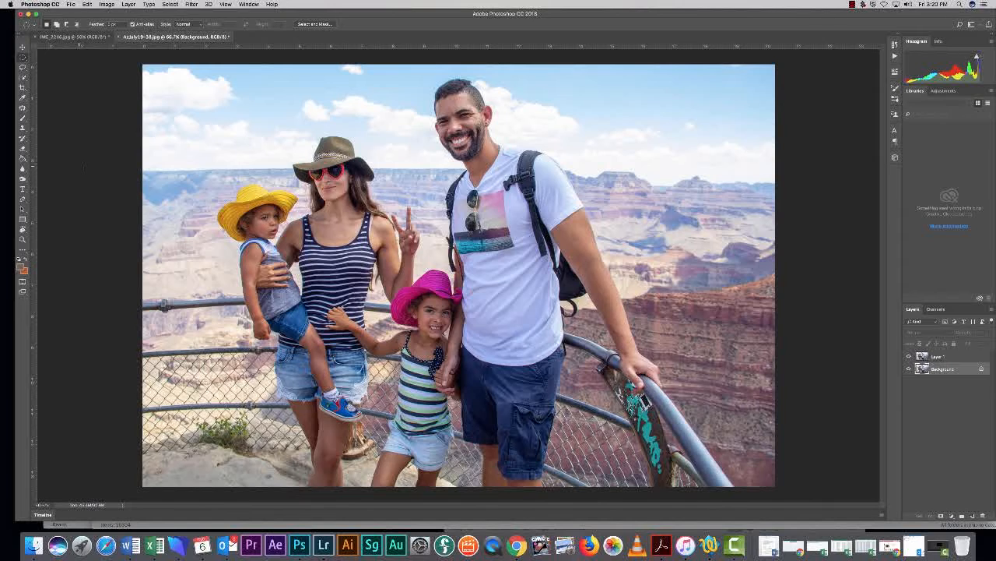
# Paint broad brown brush strokes across the family on the duplicated photo layer.
pyautogui.press('b')
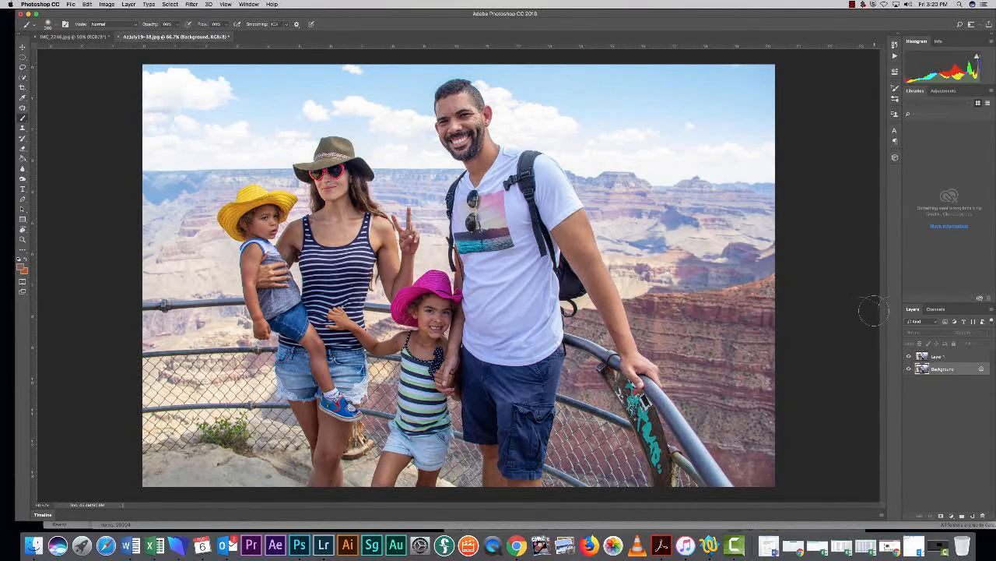
pyautogui.click(973, 356)
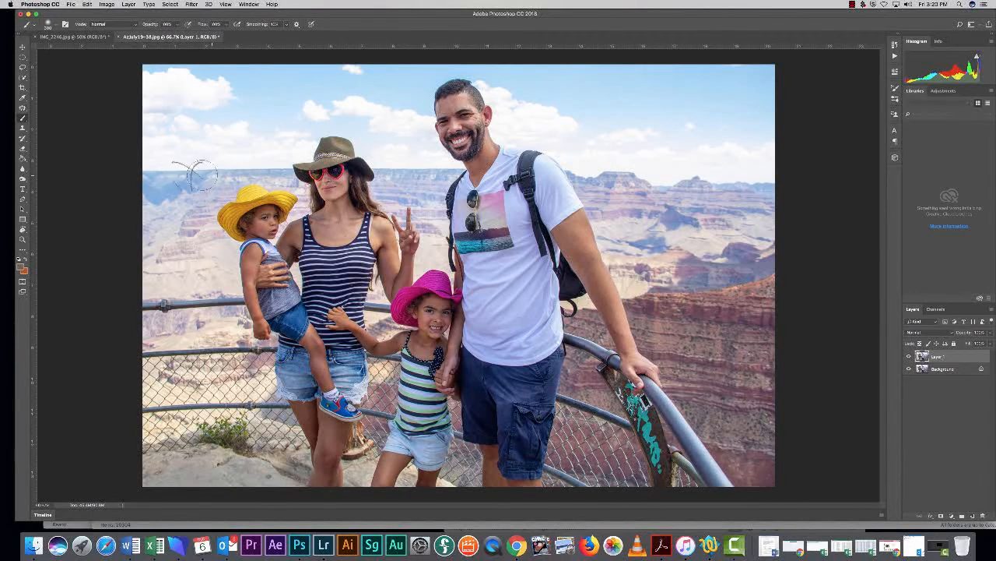
pyautogui.moveTo(228, 209)
pyautogui.mouseDown()
pyautogui.moveTo(592, 204)
pyautogui.moveTo(687, 188)
pyautogui.mouseUp()
pyautogui.moveTo(397, 213); pyautogui.dragTo(481, 212)
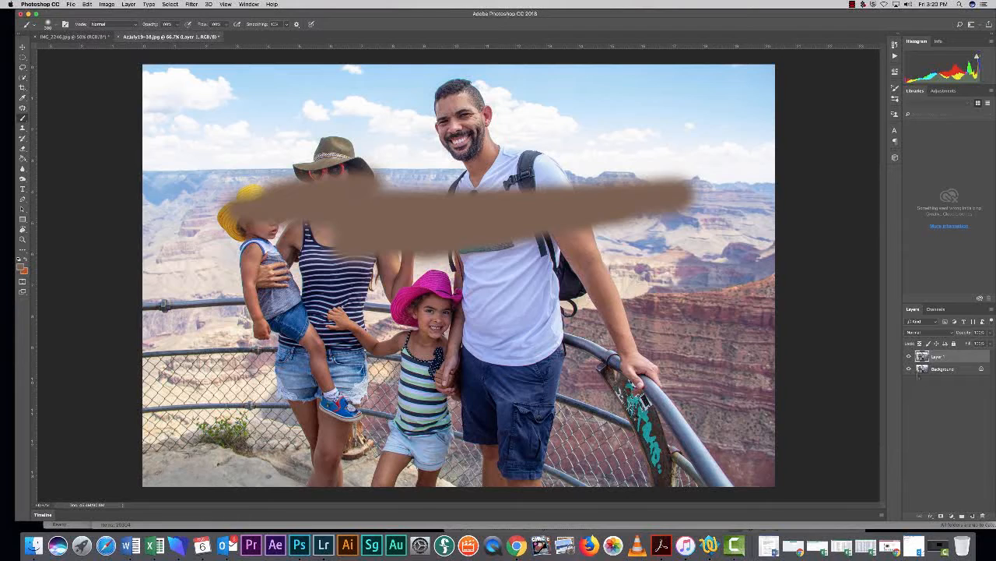
# Hide and reshow the painted photo layer to compare it with the original, and undo the brush strokes.
pyautogui.click(909, 356)
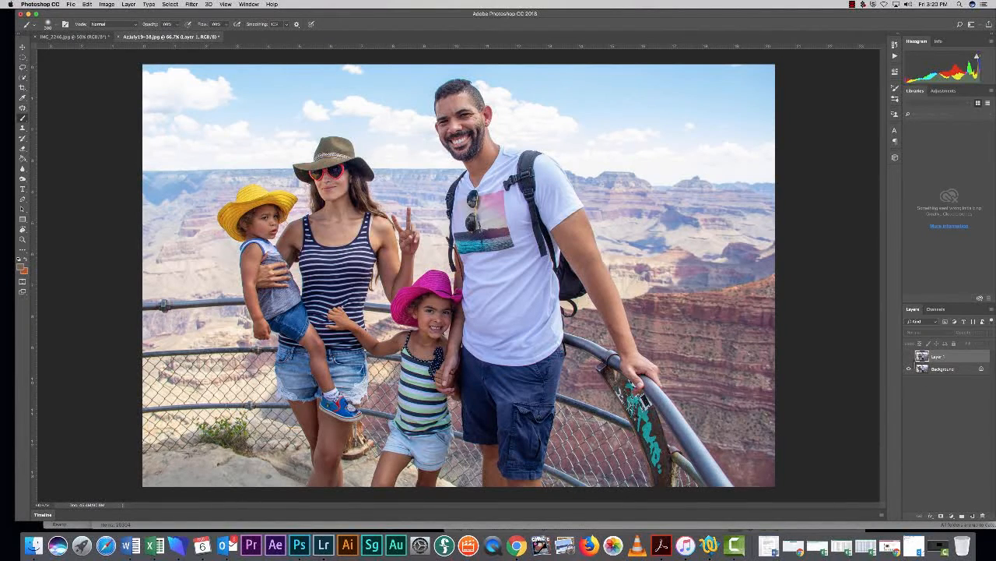
pyautogui.click(908, 356)
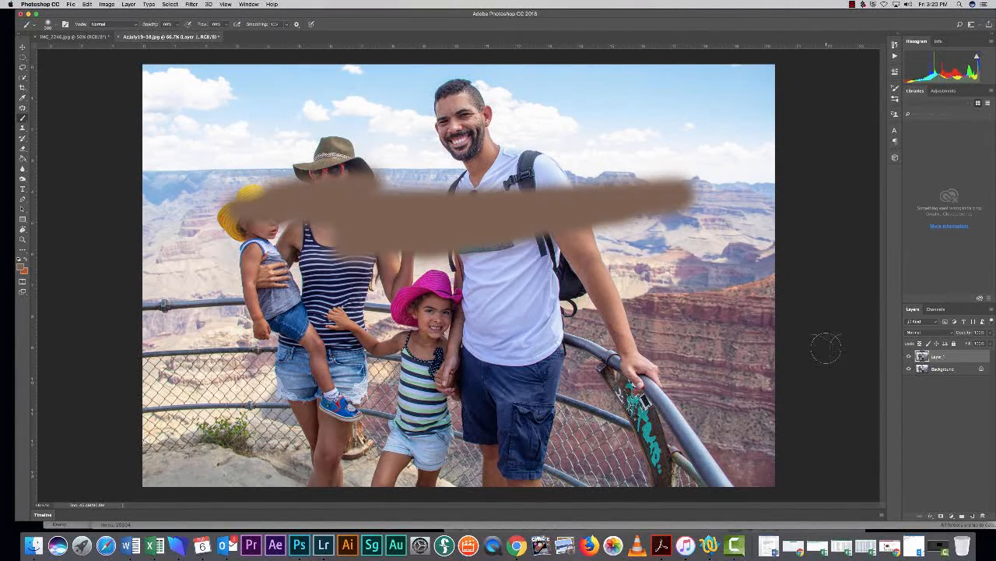
pyautogui.press('super+z')
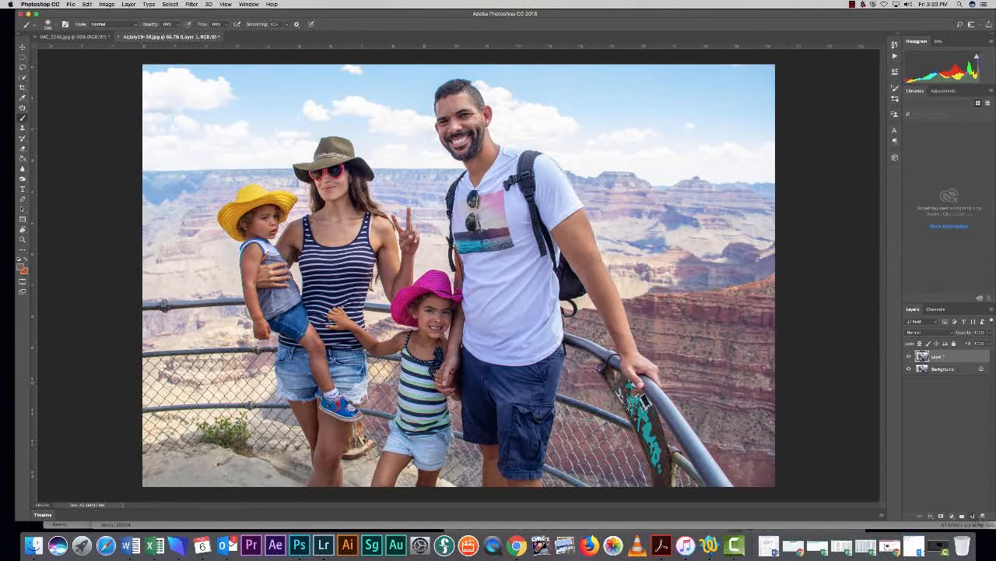
# Paint loose brown zigzag strokes over the family on a new empty layer, and delete that layer.
pyautogui.click(973, 516)
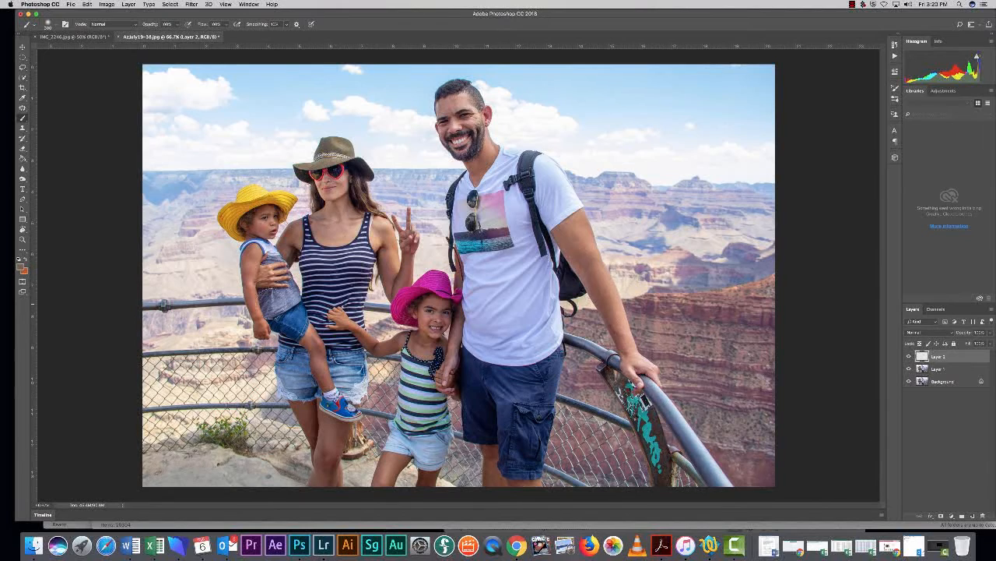
pyautogui.moveTo(635, 144)
pyautogui.mouseDown()
pyautogui.moveTo(276, 187)
pyautogui.moveTo(214, 269)
pyautogui.mouseUp()
pyautogui.moveTo(255, 322); pyautogui.dragTo(323, 365)
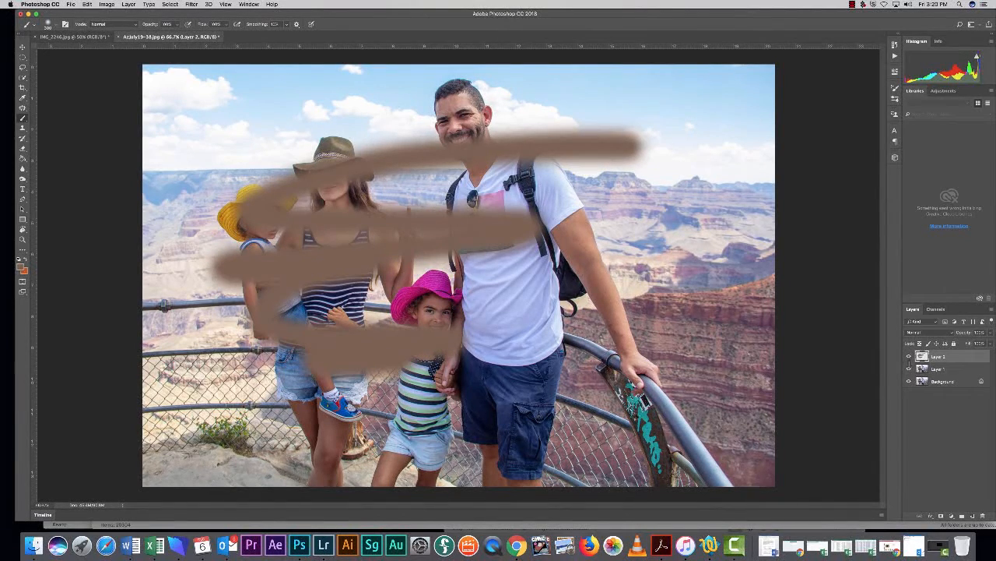
pyautogui.click(910, 357)
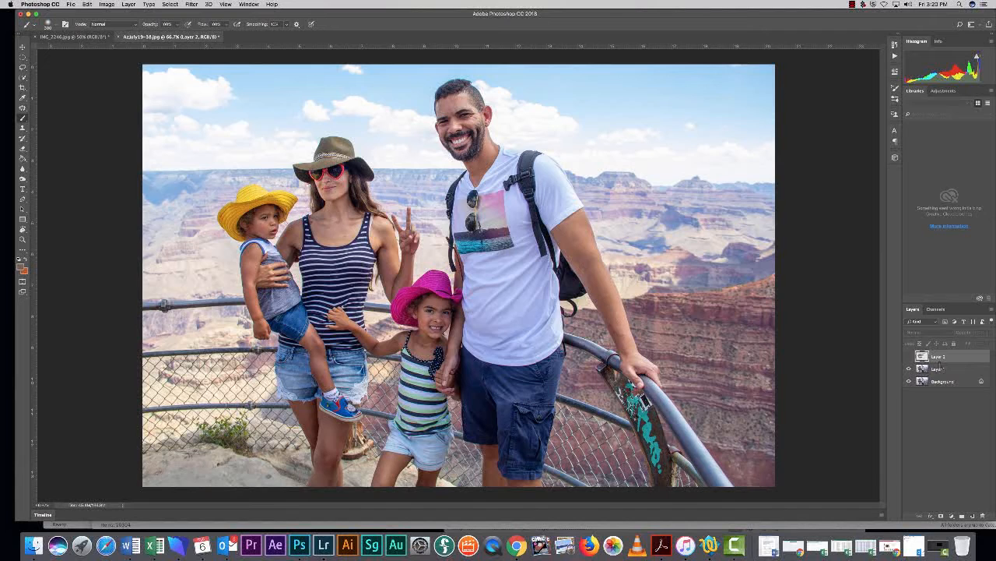
pyautogui.press('Delete')
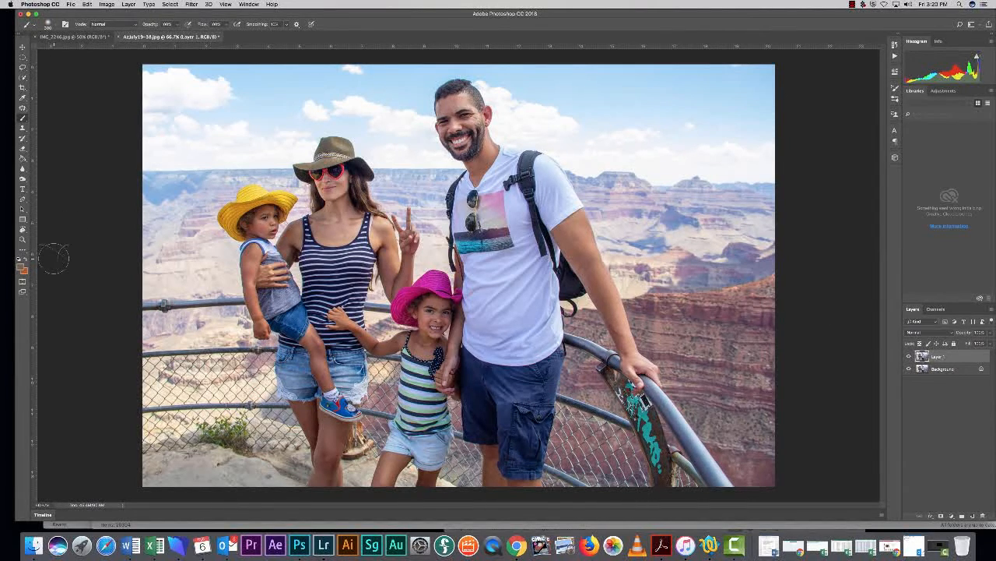
# Start a text line in the sky at the photo's upper left and set the text colour to a bright pinkish red.
pyautogui.press('t')
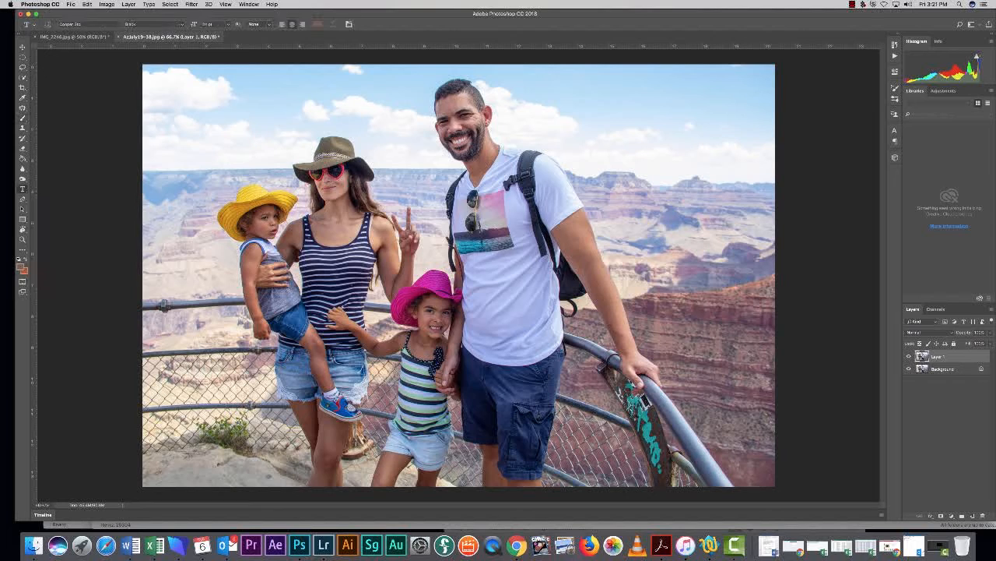
pyautogui.click(206, 103)
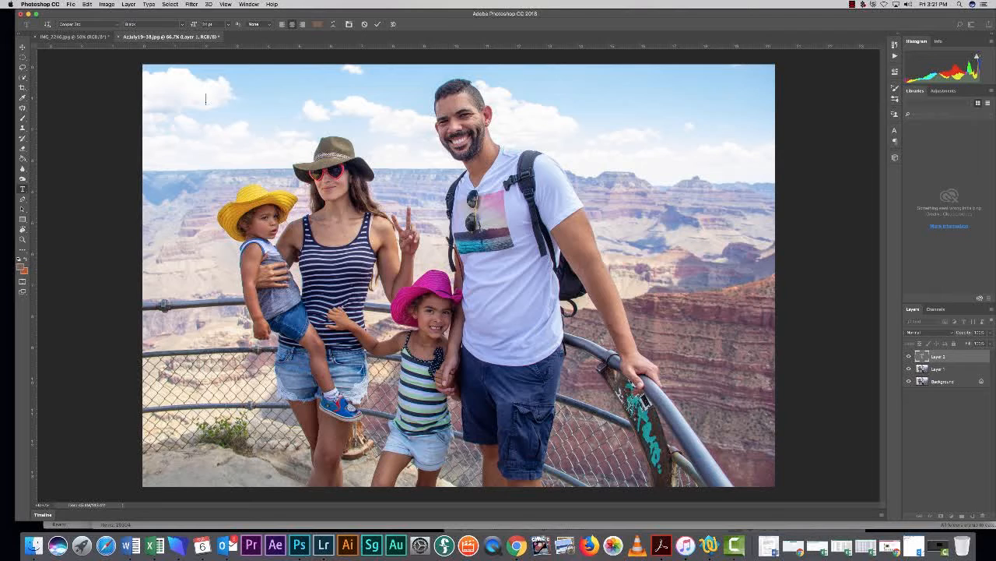
pyautogui.click(317, 25)
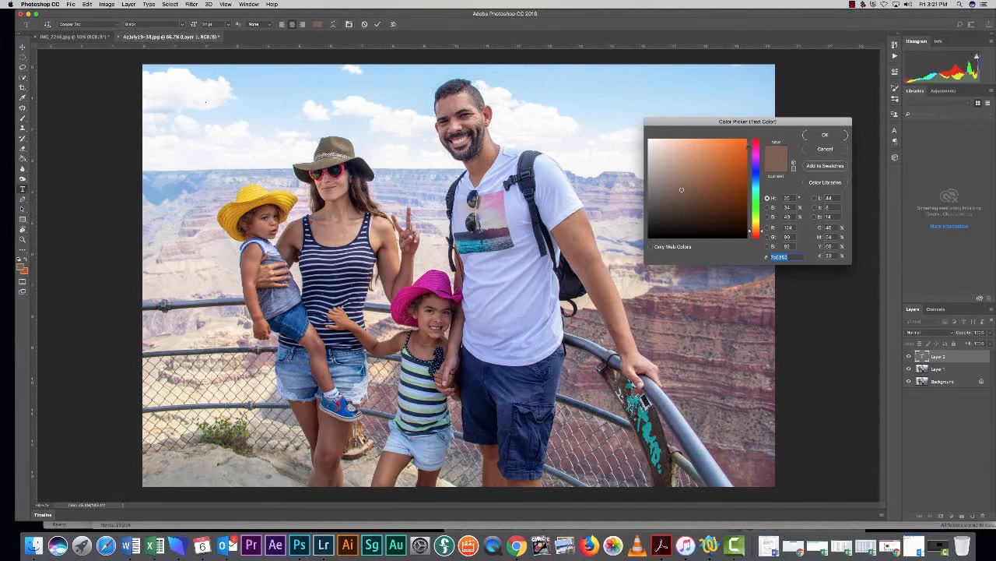
pyautogui.click(744, 141)
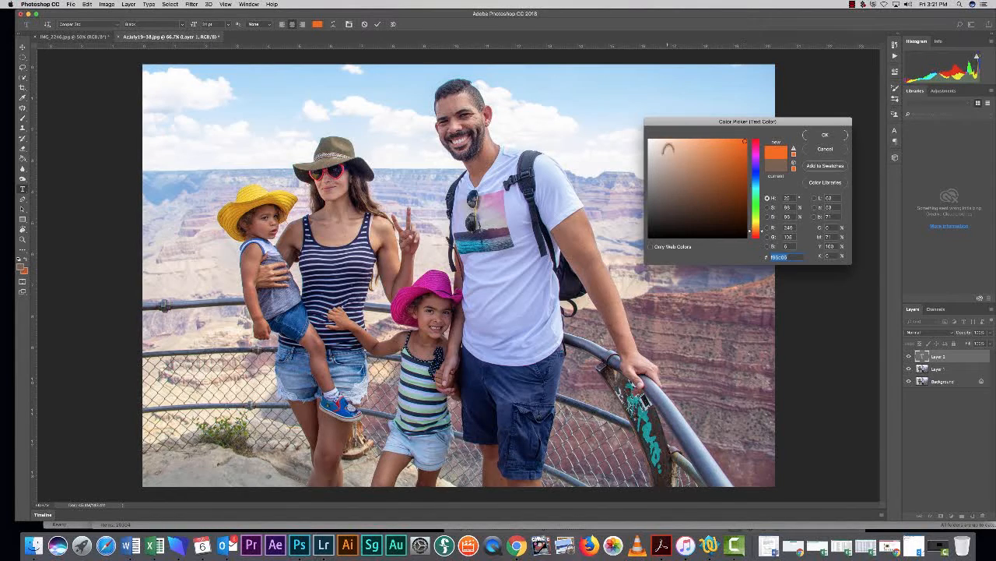
pyautogui.moveTo(752, 232); pyautogui.dragTo(752, 140)
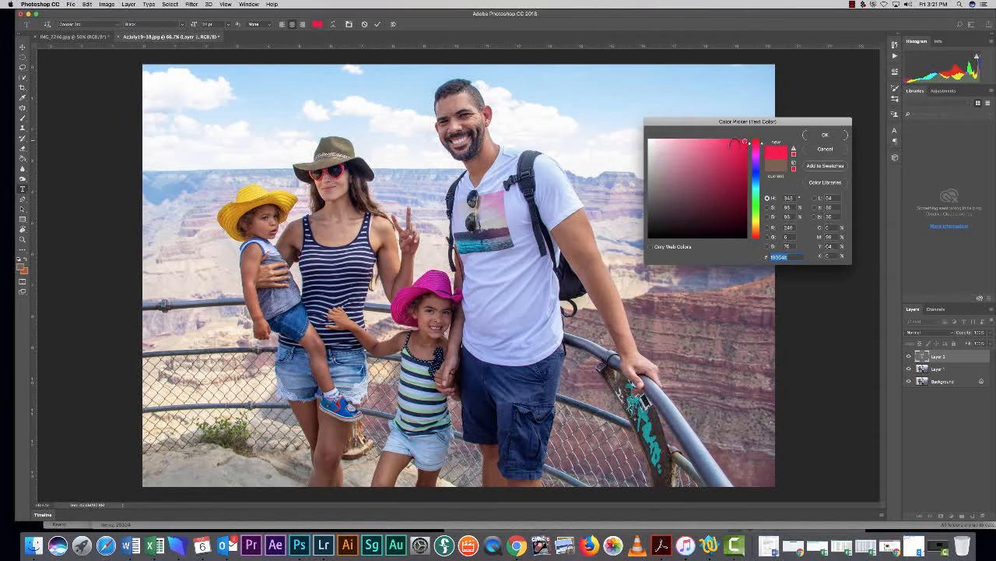
pyautogui.click(825, 135)
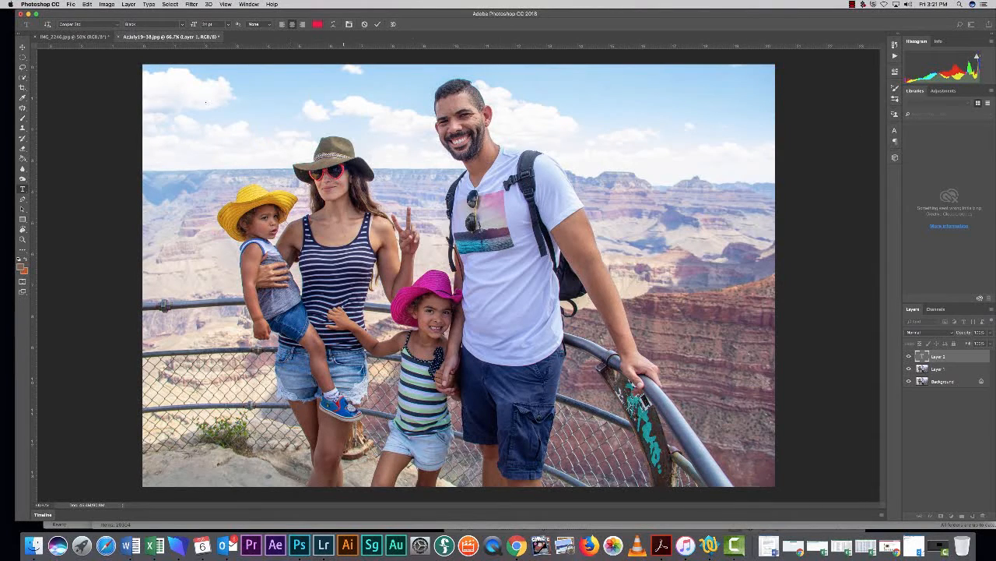
# Enter the greeting HELLO FROM THE followed by the family's surname, and move the text fully inside the photo's sky.
pyautogui.write('HELLO FROM T')
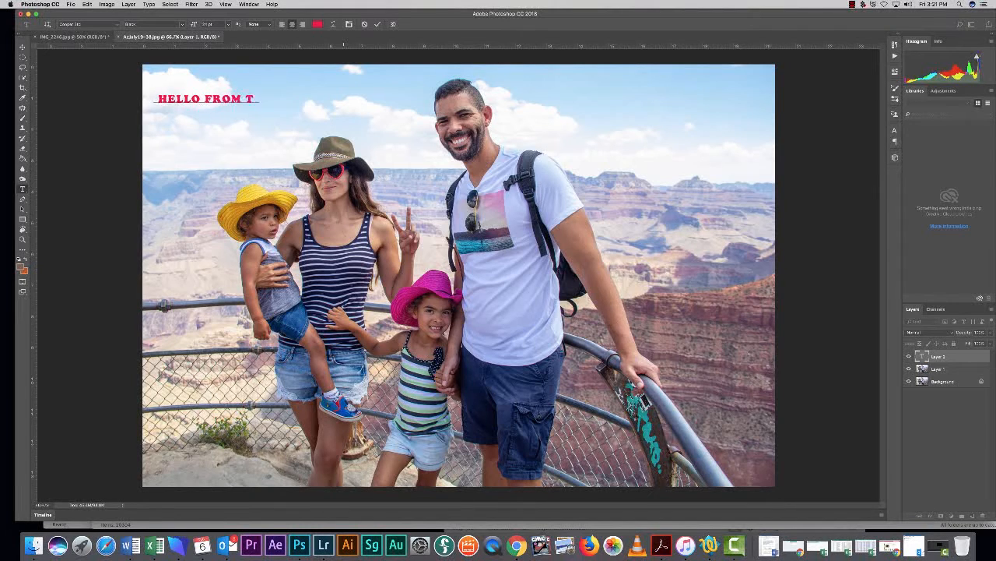
pyautogui.write('HE TERRYS')
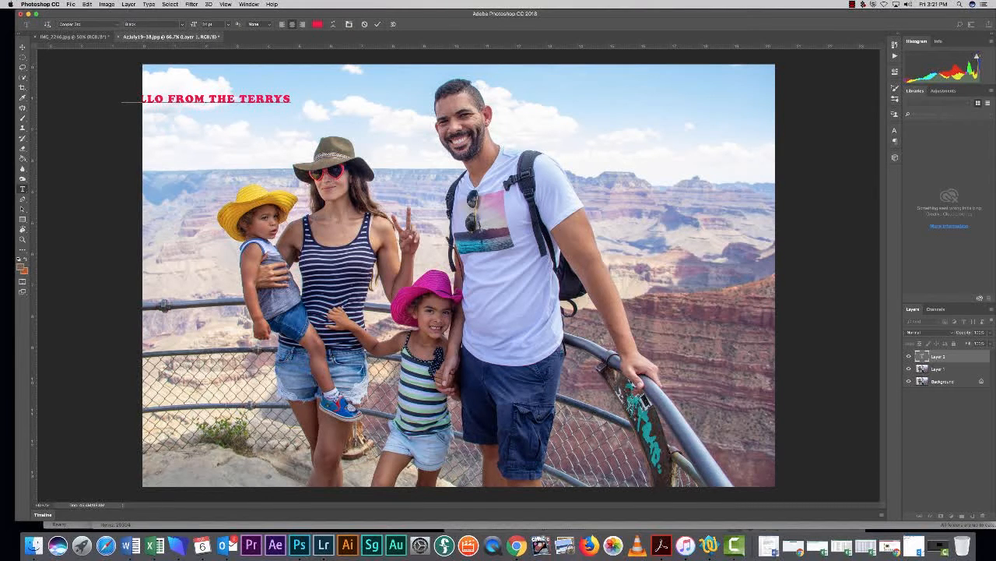
pyautogui.click(23, 48)
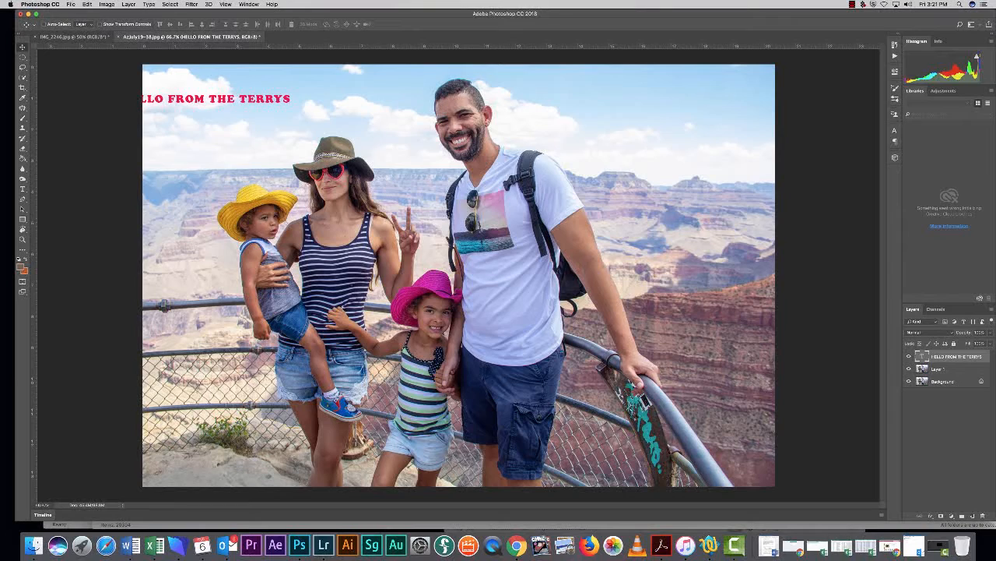
pyautogui.moveTo(228, 100); pyautogui.dragTo(299, 97)
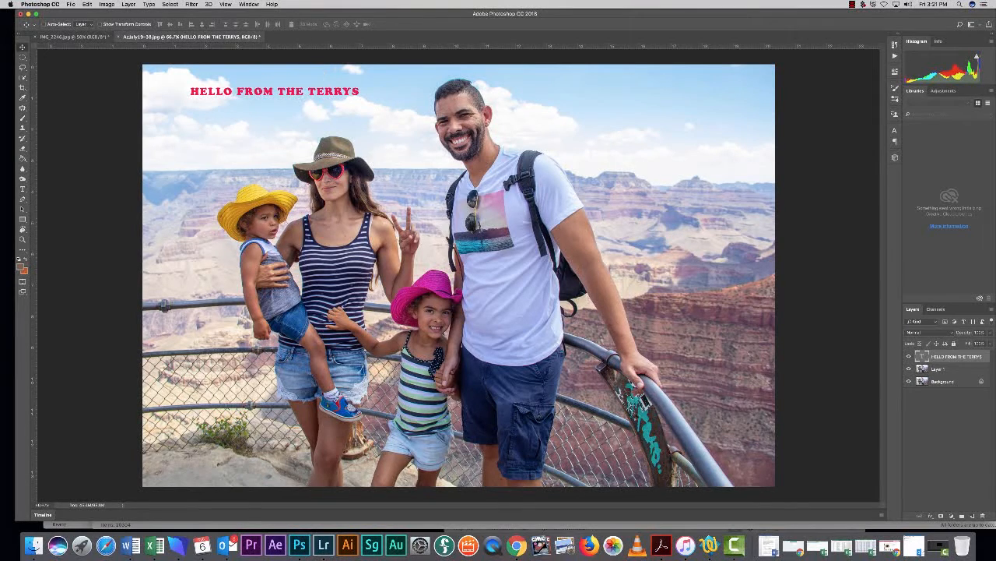
# Add an empty layer directly above Layer 1 and paint a large brown oval around the centre of the photo.
pyautogui.click(943, 370)
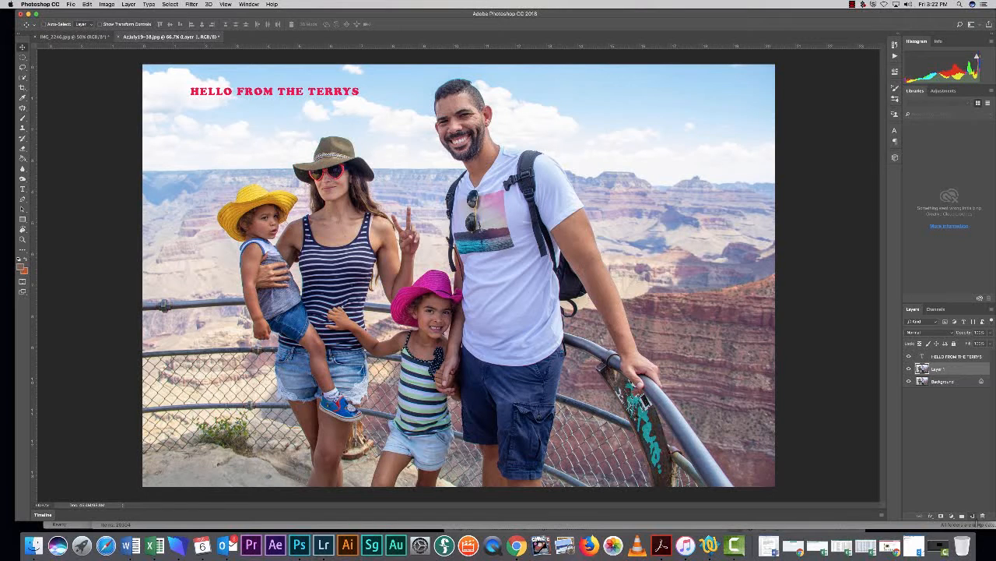
pyautogui.click(972, 515)
pyautogui.click(22, 118)
pyautogui.moveTo(554, 191)
pyautogui.mouseDown()
pyautogui.moveTo(360, 208)
pyautogui.moveTo(400, 193)
pyautogui.mouseUp()
# Move the painted oval toward the upper left of the photo and hide its layer.
pyautogui.press('v')
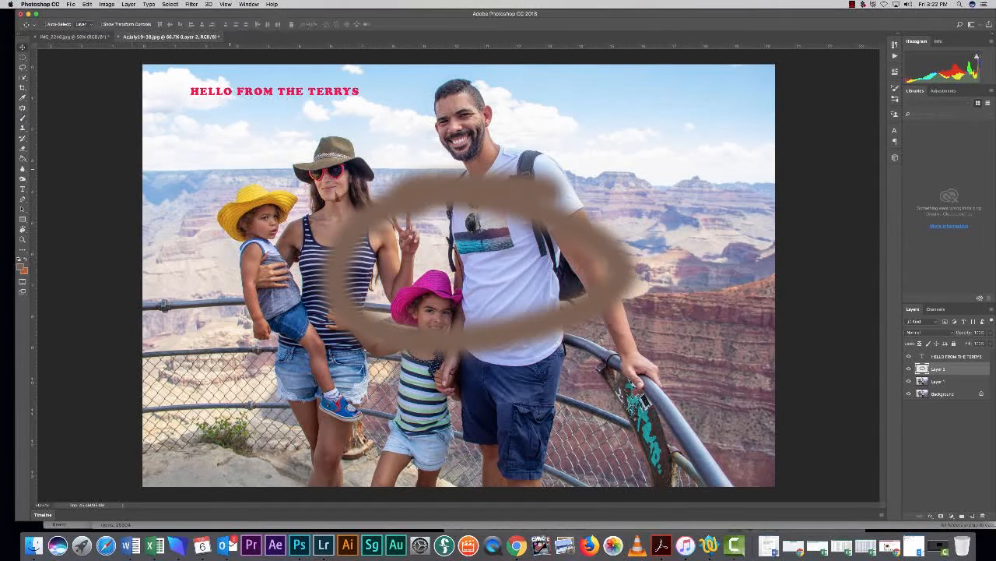
pyautogui.moveTo(464, 221); pyautogui.dragTo(232, 30)
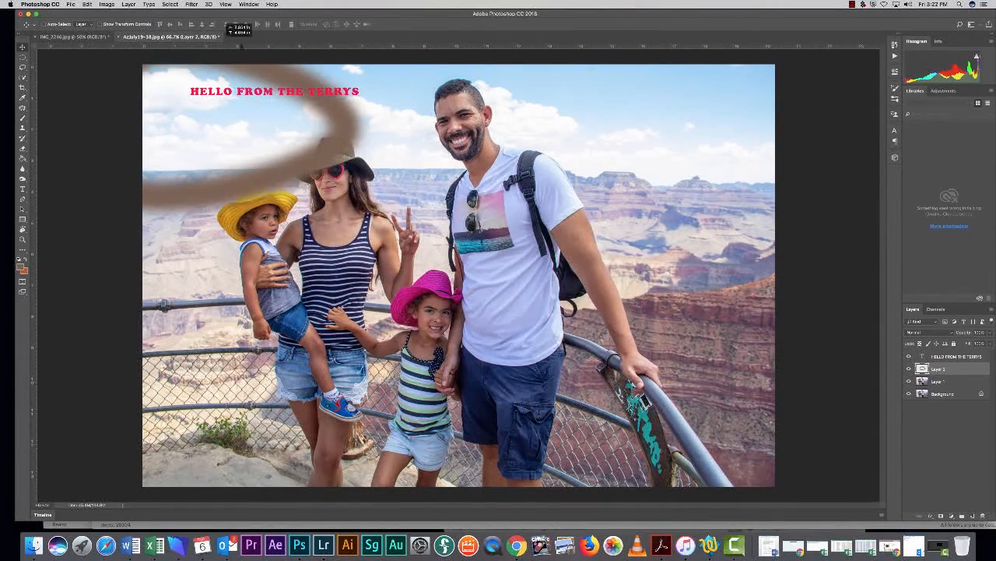
pyautogui.moveTo(294, 41)
pyautogui.mouseDown()
pyautogui.moveTo(514, 70)
pyautogui.moveTo(382, 222)
pyautogui.moveTo(542, 248)
pyautogui.moveTo(393, 126)
pyautogui.moveTo(387, 134)
pyautogui.mouseUp()
pyautogui.click(908, 368)
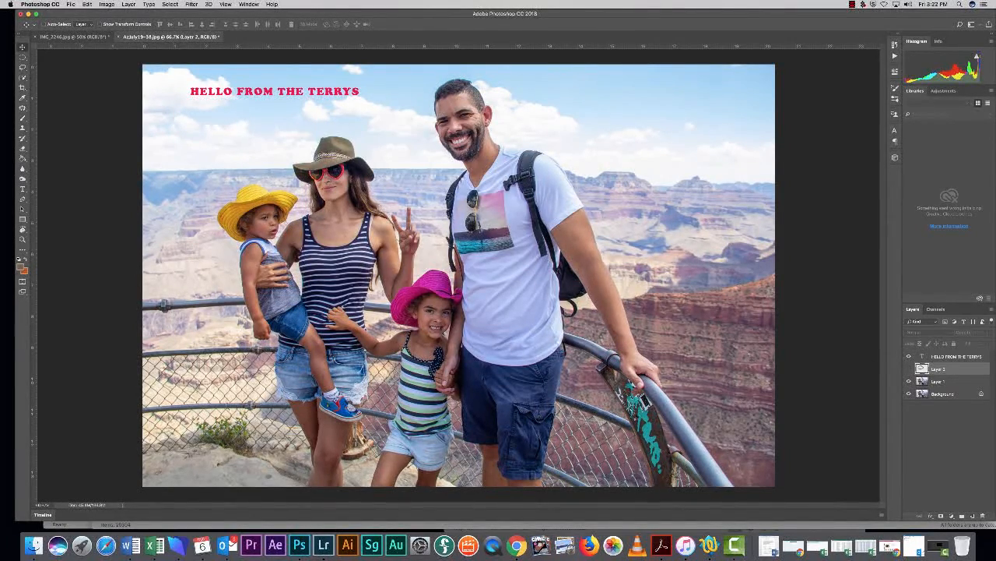
# Adjust Layer 1 with Levels, setting the black input to about 21 and the midtones to about 1.26, and apply it.
pyautogui.click(941, 383)
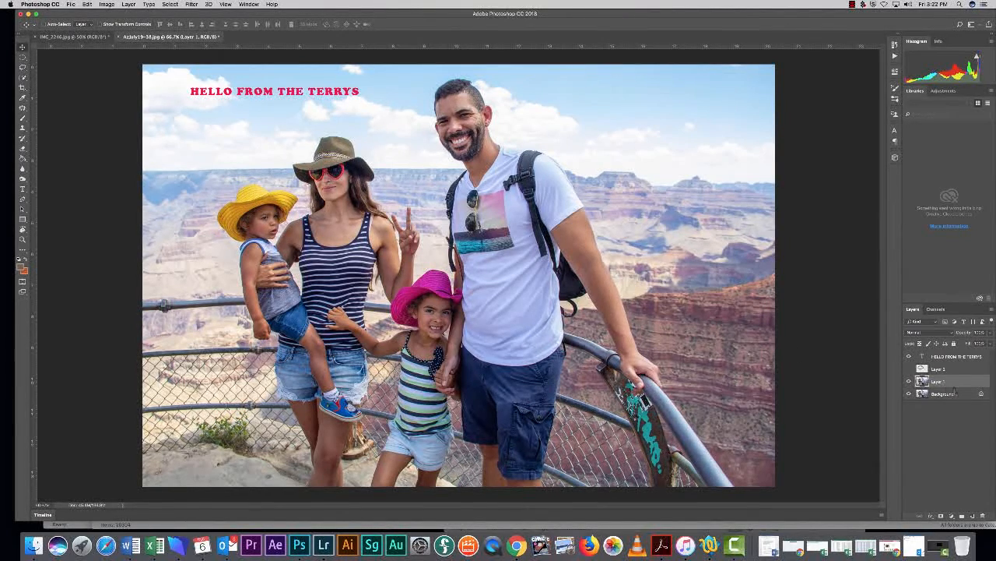
pyautogui.click(107, 3)
pyautogui.moveTo(119, 25)
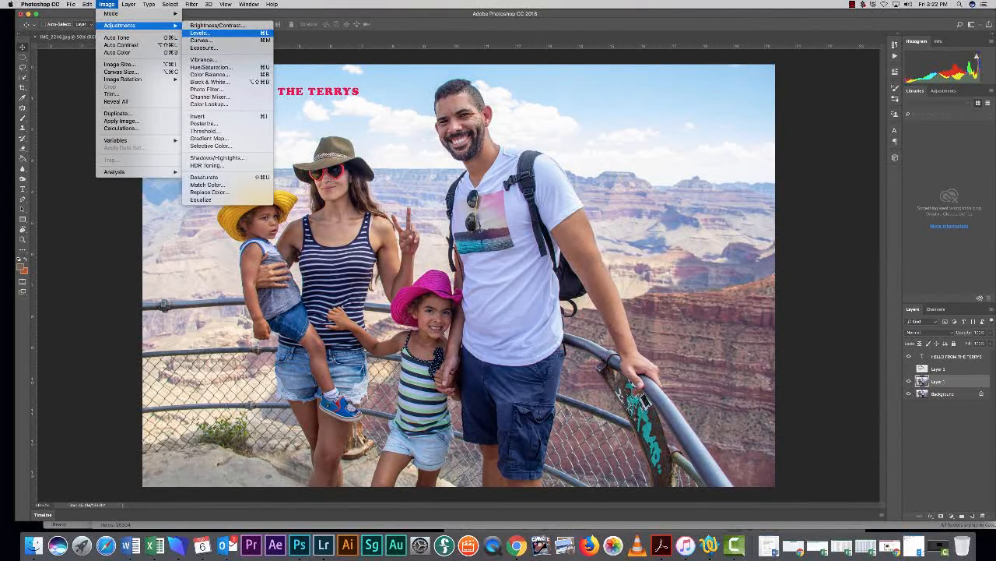
pyautogui.press('Return')
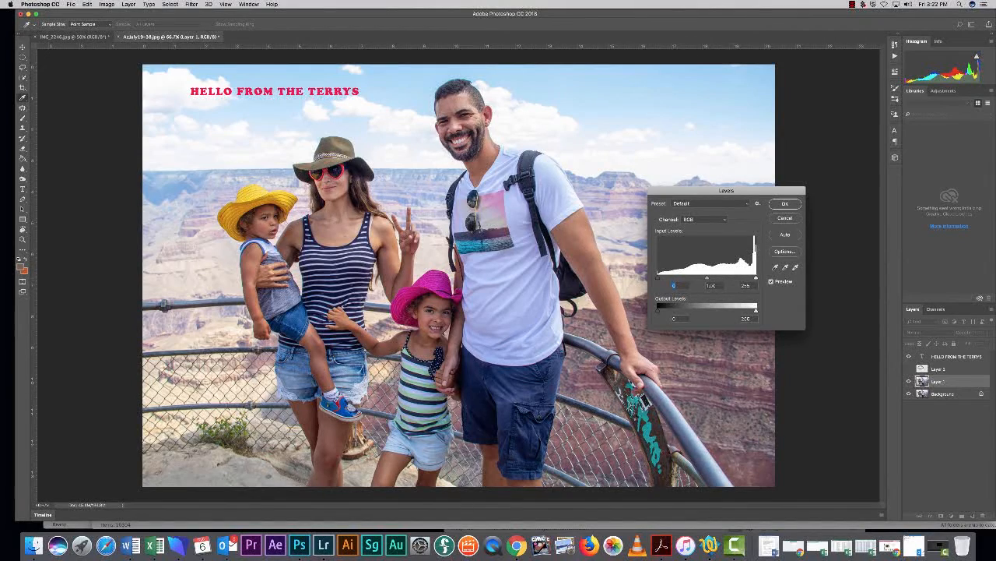
pyautogui.moveTo(707, 278)
pyautogui.mouseDown()
pyautogui.moveTo(689, 277)
pyautogui.moveTo(715, 277)
pyautogui.moveTo(690, 278)
pyautogui.moveTo(707, 278)
pyautogui.mouseUp()
pyautogui.press('Tab')
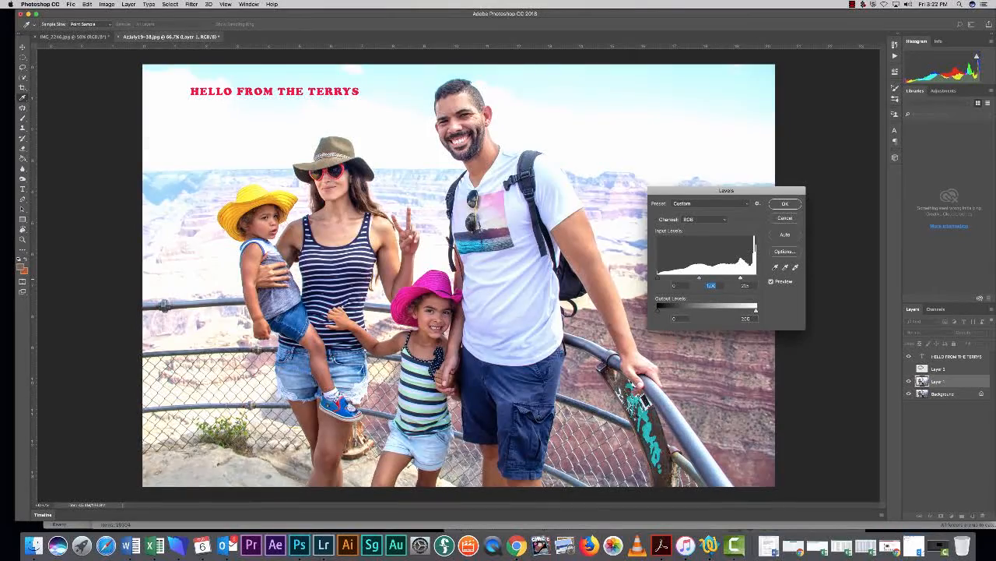
pyautogui.moveTo(658, 278)
pyautogui.mouseDown()
pyautogui.moveTo(702, 278)
pyautogui.moveTo(665, 278)
pyautogui.mouseUp()
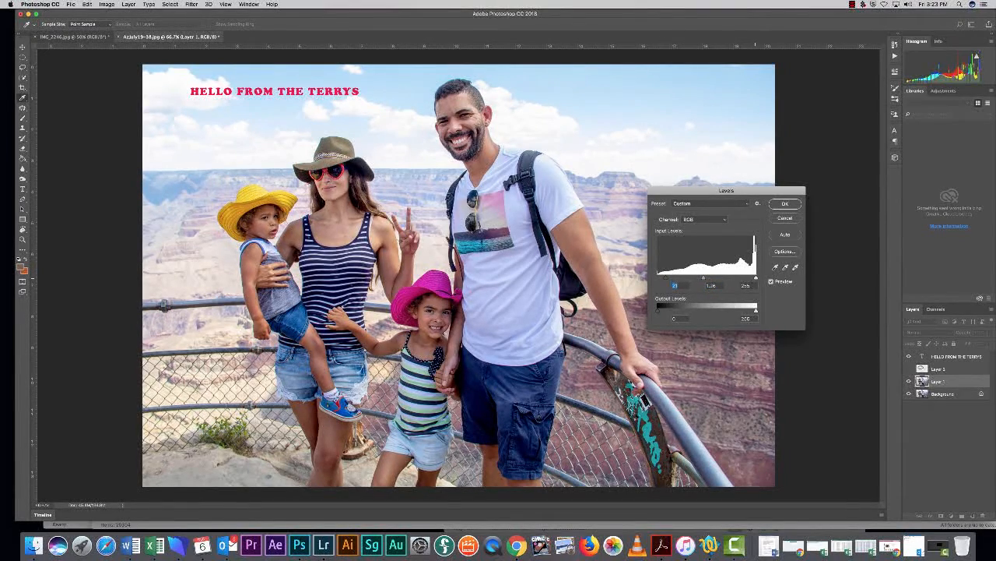
pyautogui.moveTo(756, 278); pyautogui.dragTo(761, 278)
pyautogui.click(785, 204)
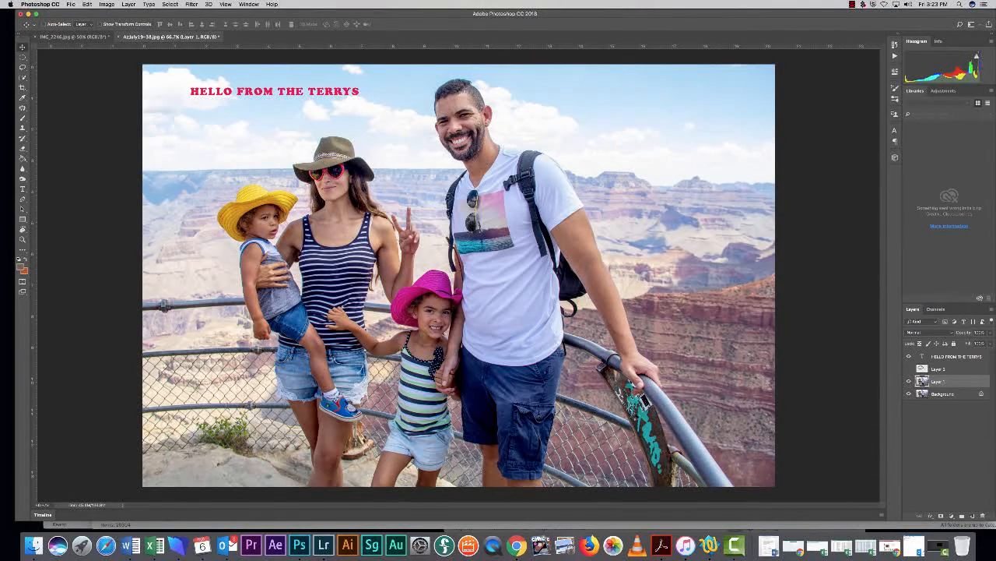
# Start a Hue/Saturation adjustment on Layer 1, set the hue to -3, and try a strong saturation before returning it close to neutral.
pyautogui.click(107, 4)
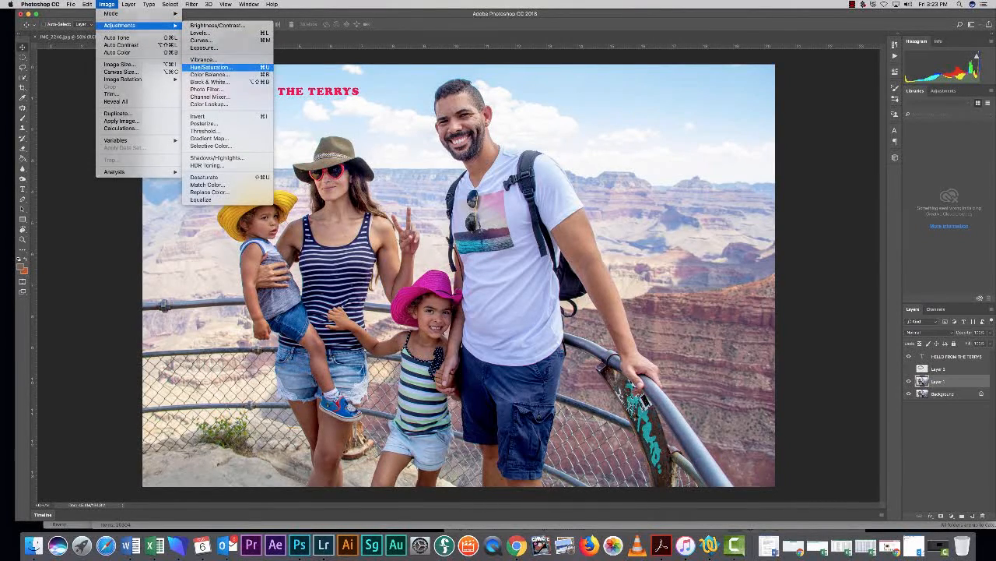
pyautogui.click(210, 67)
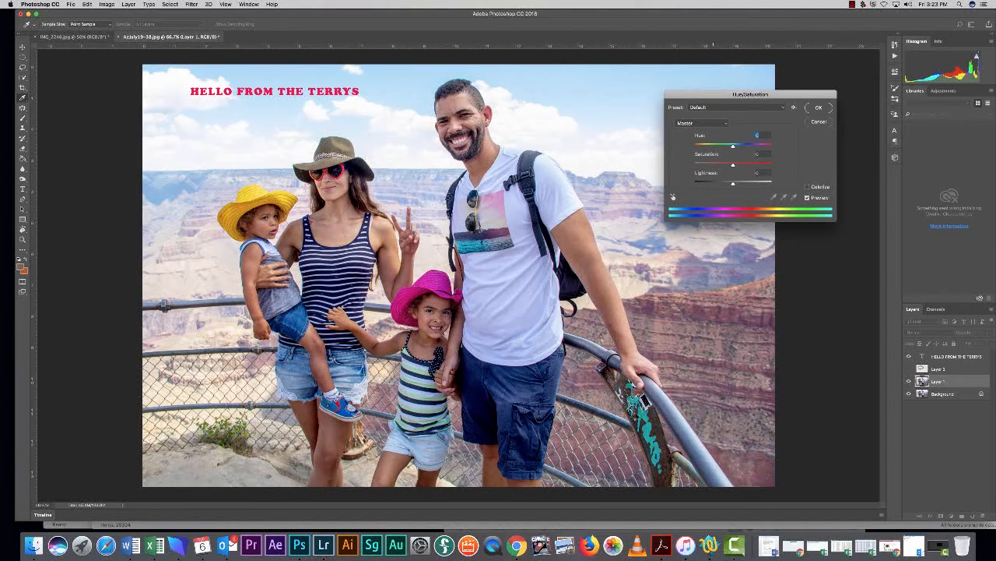
pyautogui.moveTo(733, 146); pyautogui.dragTo(749, 165)
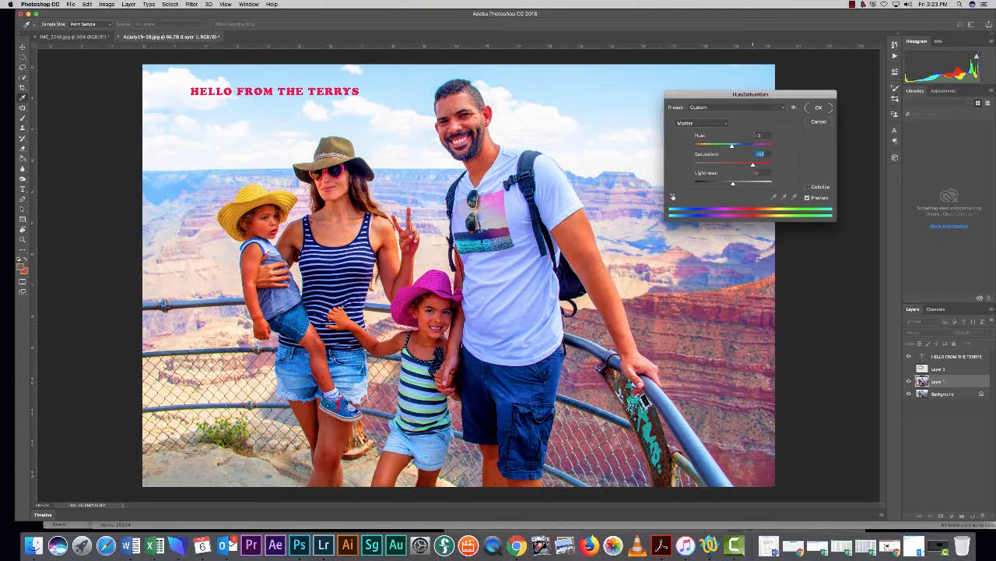
pyautogui.moveTo(752, 165); pyautogui.dragTo(734, 165)
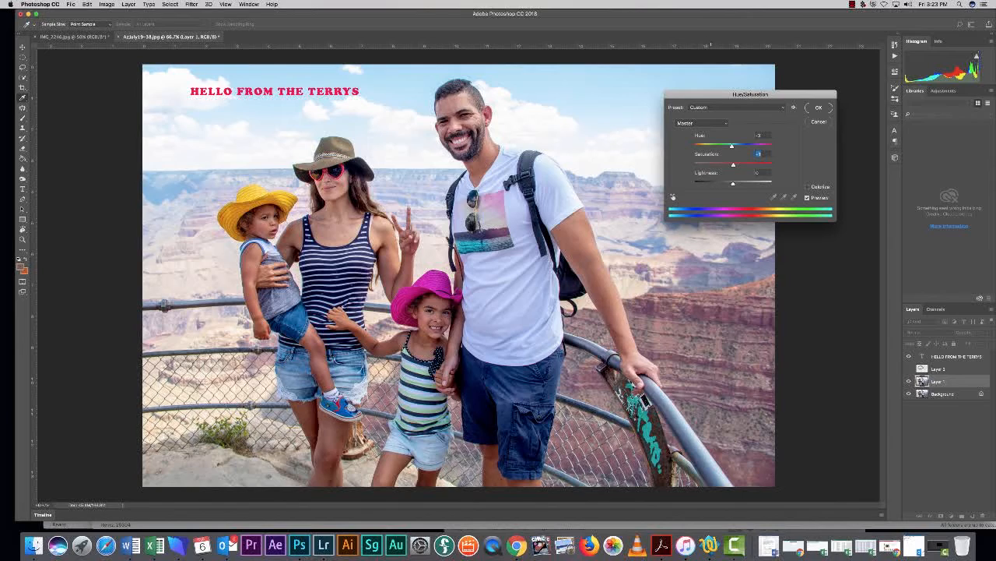
# Fine-tune the saturation of the reds and of one other colour range in Hue/Saturation, and apply the adjustment.
pyautogui.click(703, 123)
pyautogui.click(696, 132)
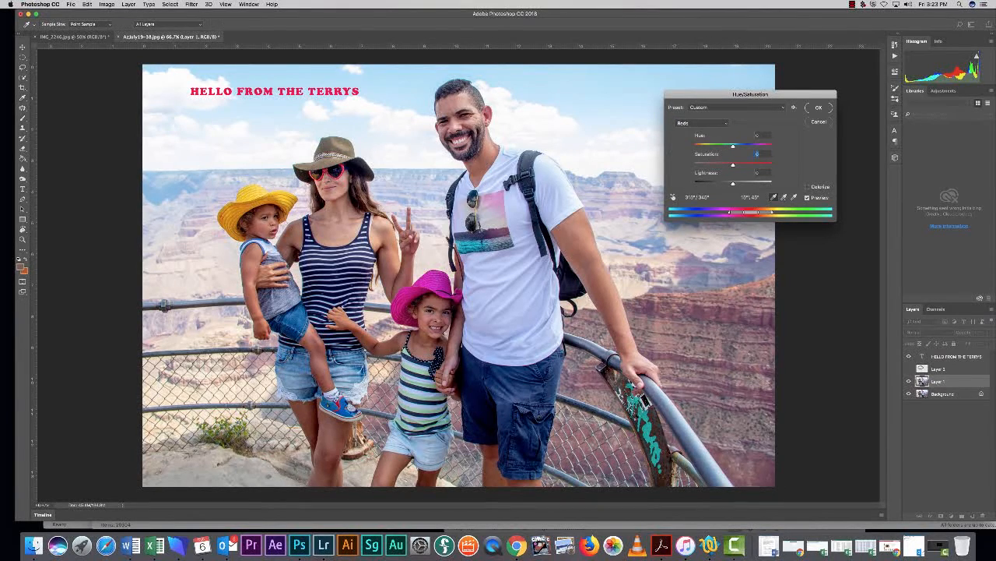
pyautogui.moveTo(733, 165)
pyautogui.mouseDown()
pyautogui.moveTo(772, 166)
pyautogui.moveTo(723, 165)
pyautogui.moveTo(733, 165)
pyautogui.mouseUp()
pyautogui.click(701, 123)
pyautogui.click(701, 160)
pyautogui.moveTo(732, 165)
pyautogui.mouseDown()
pyautogui.moveTo(714, 165)
pyautogui.moveTo(743, 165)
pyautogui.moveTo(723, 165)
pyautogui.moveTo(734, 165)
pyautogui.mouseUp()
pyautogui.click(819, 107)
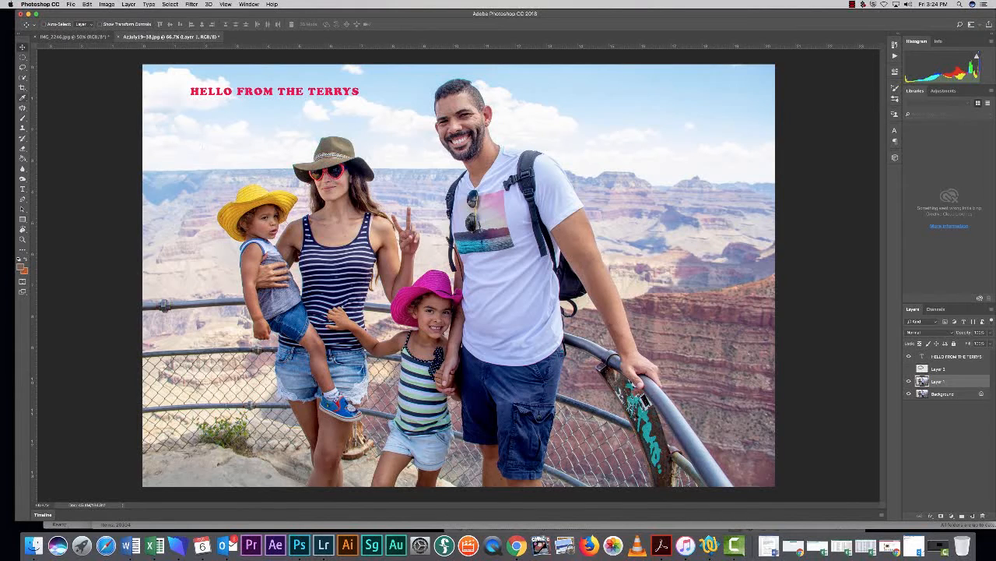
# Select the small child's yellow hat with the Quick Selection tool and copy it to a separate layer above Layer 1.
pyautogui.click(23, 77)
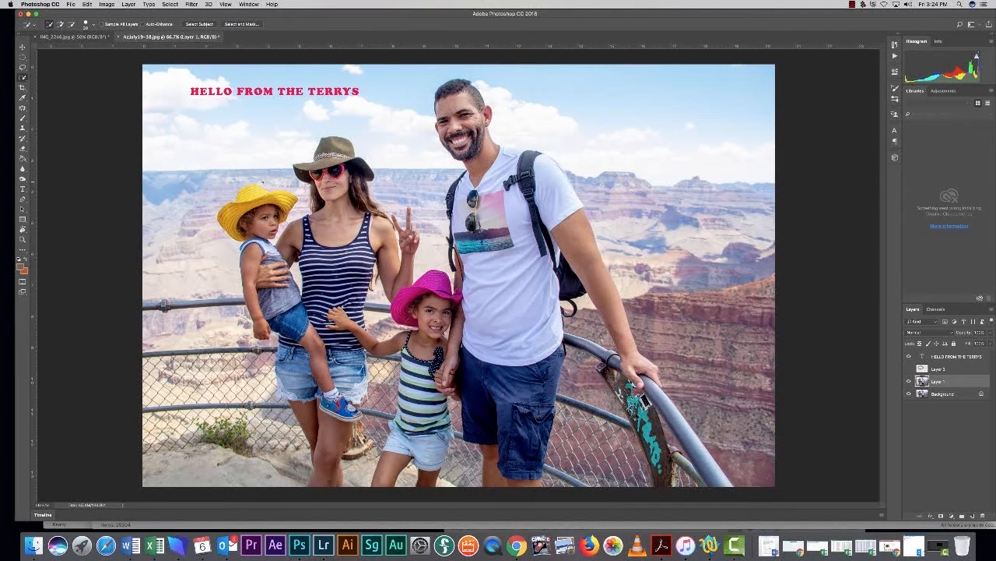
pyautogui.moveTo(260, 196)
pyautogui.mouseDown()
pyautogui.moveTo(280, 205)
pyautogui.moveTo(246, 234)
pyautogui.mouseUp()
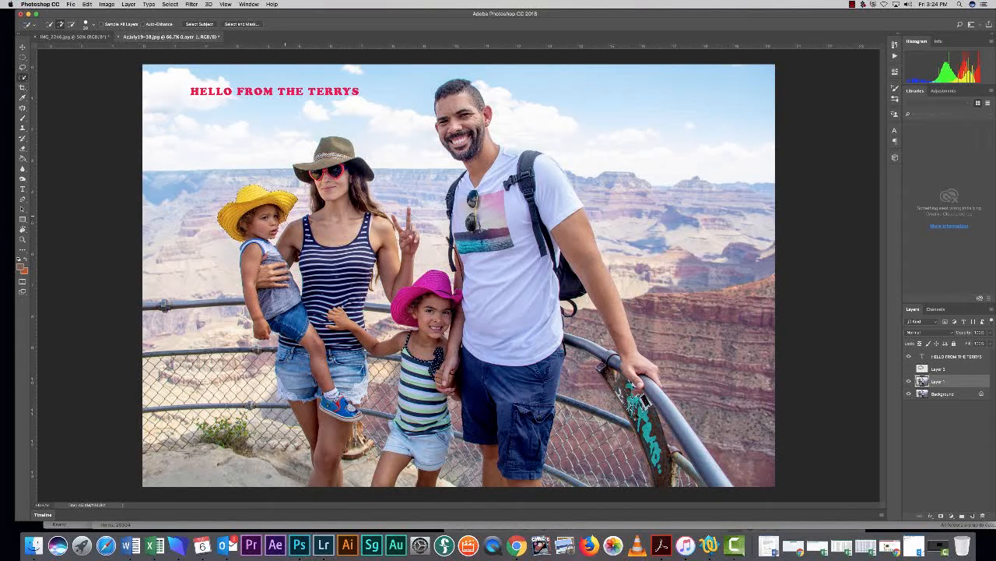
pyautogui.click(284, 212)
pyautogui.hotkey('ctrl', 'j')
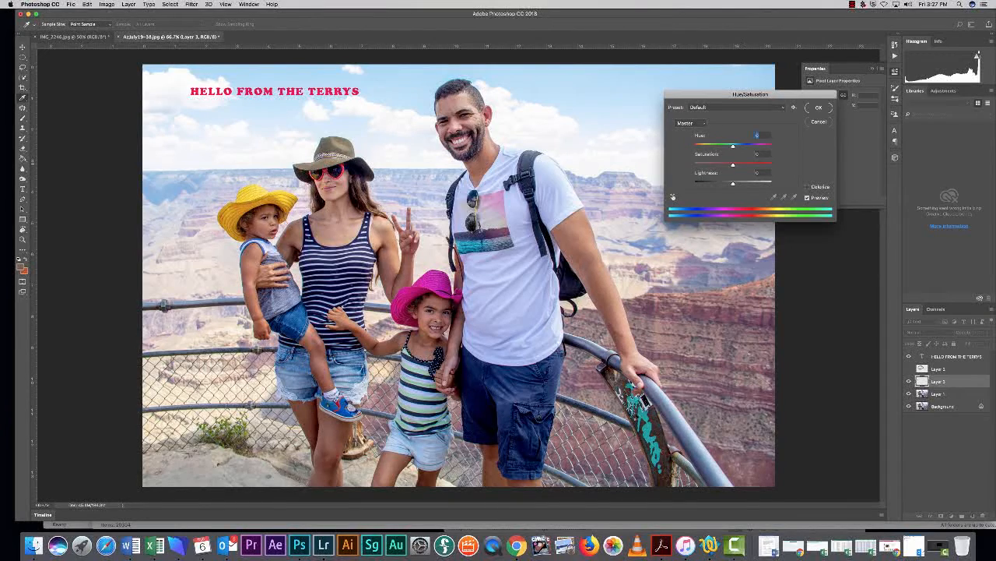
# Recolour the copied hat to purple with Hue/Saturation, using the Colorize option, and apply the change.
pyautogui.moveTo(733, 146)
pyautogui.mouseDown()
pyautogui.moveTo(752, 146)
pyautogui.moveTo(721, 146)
pyautogui.mouseUp()
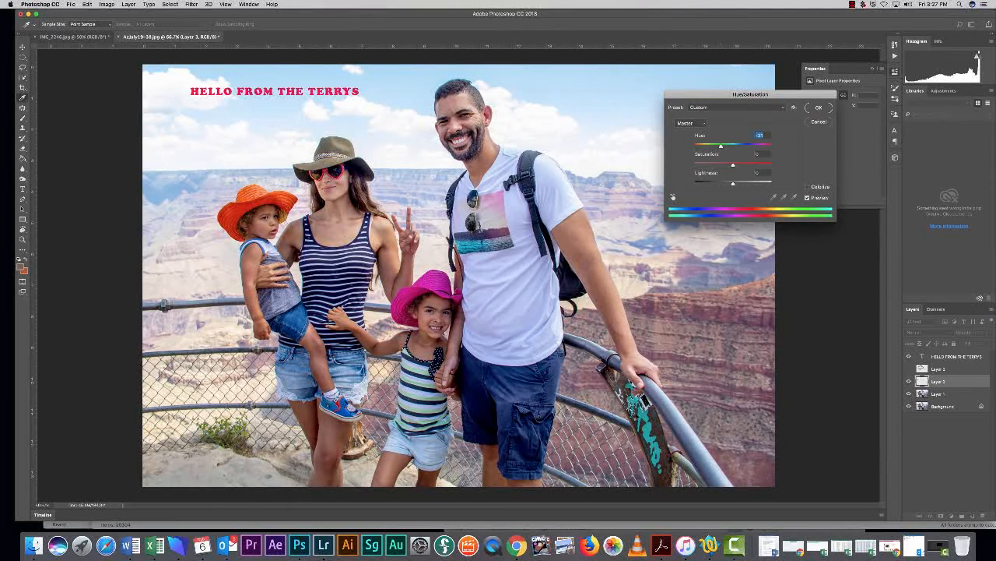
pyautogui.click(807, 187)
pyautogui.moveTo(699, 146); pyautogui.dragTo(753, 146)
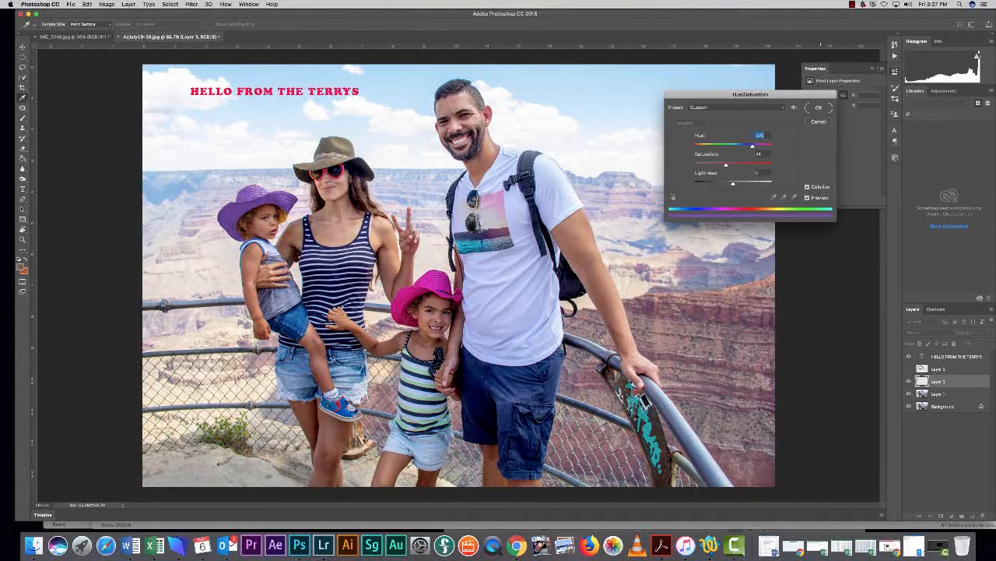
pyautogui.press('Return')
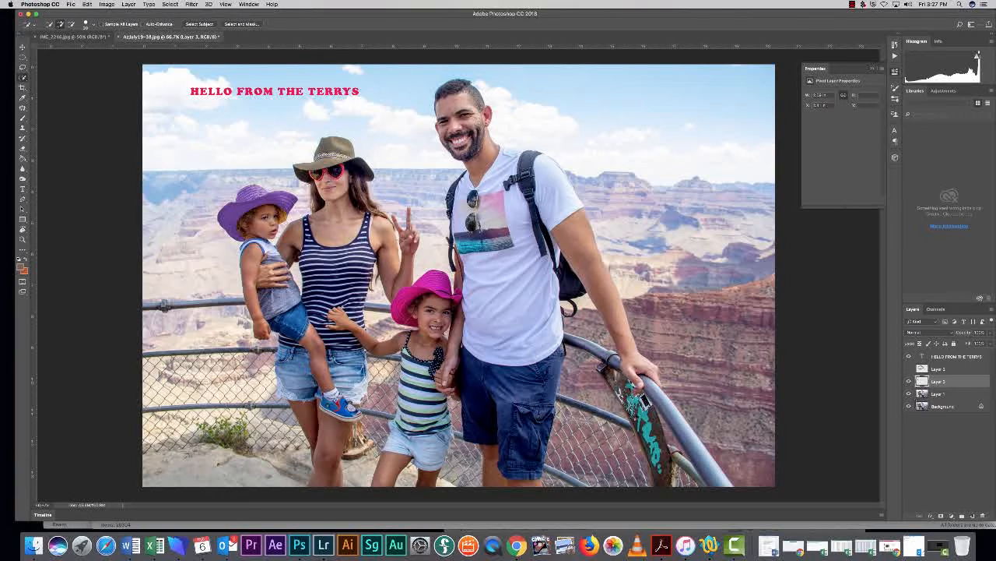
# Toggle the visibility of the recoloured hat layer to compare both versions, leaving that layer hidden.
pyautogui.click(908, 381)
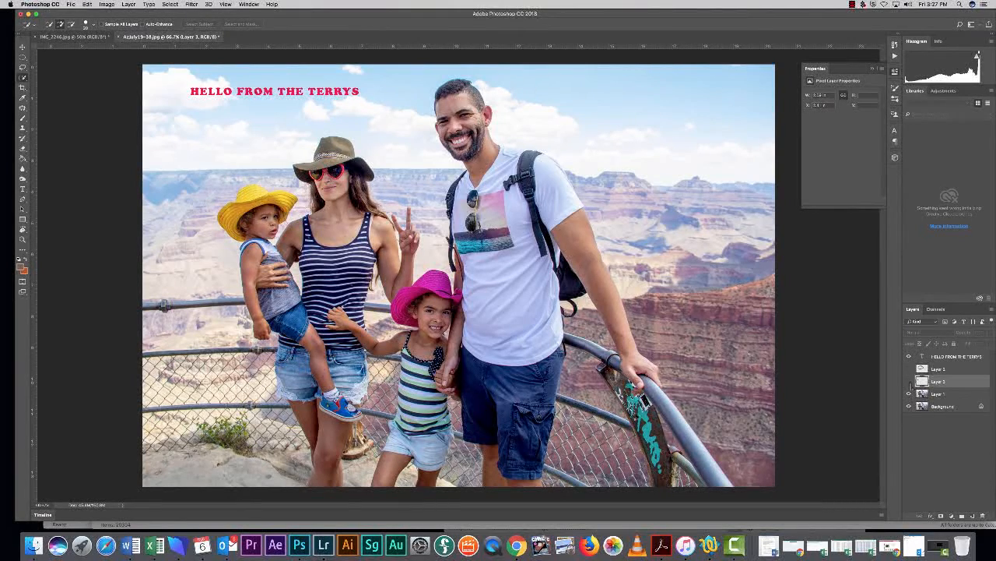
pyautogui.click(909, 381)
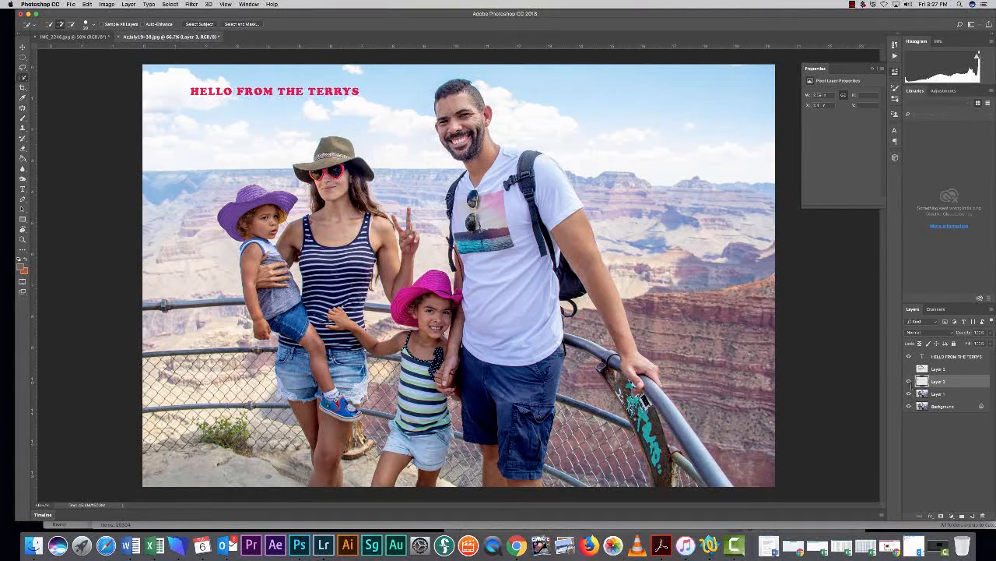
pyautogui.click(909, 380)
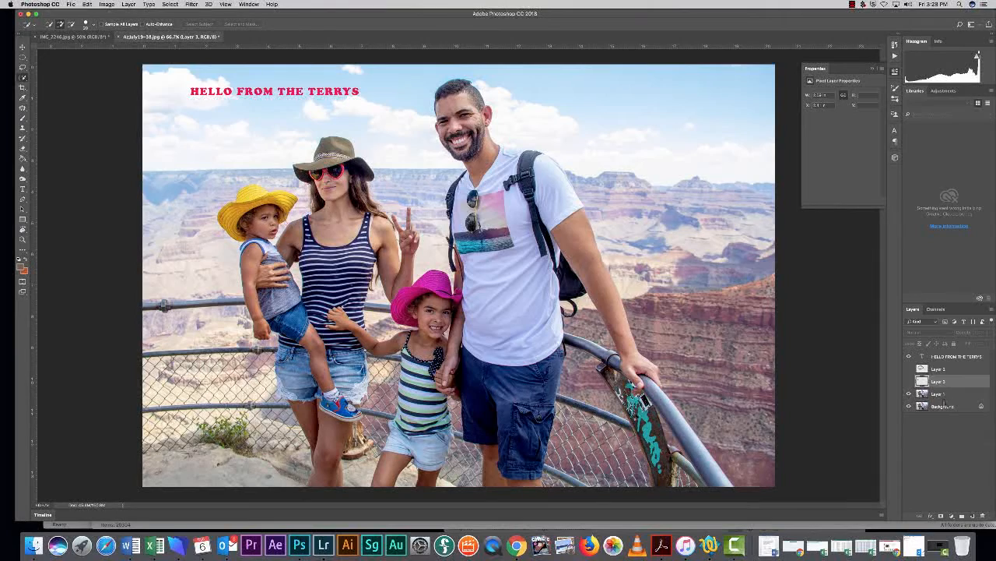
# Add a Hue/Saturation adjustment layer directly above Layer 1 and strongly raise its hue and saturation.
pyautogui.click(947, 396)
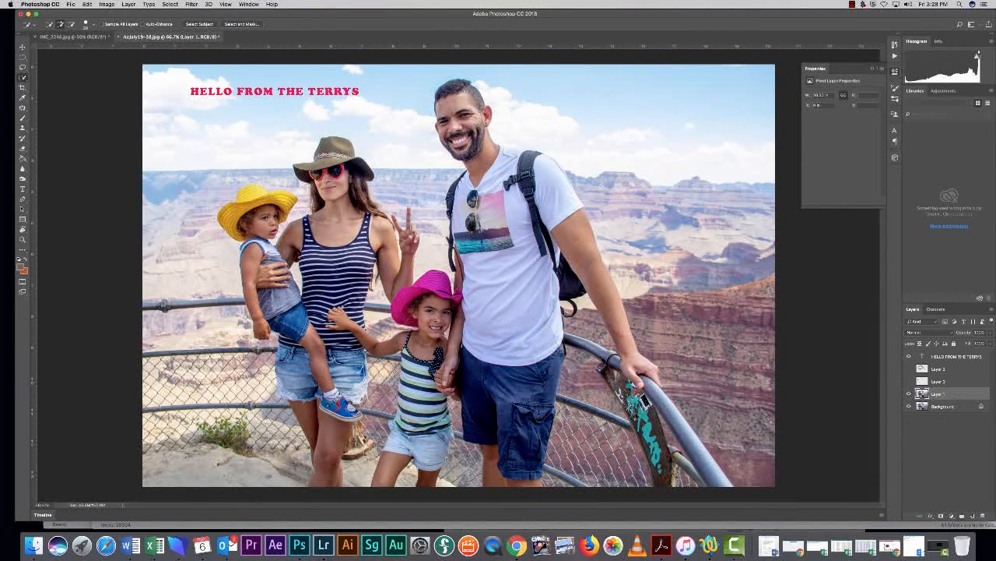
pyautogui.click(951, 515)
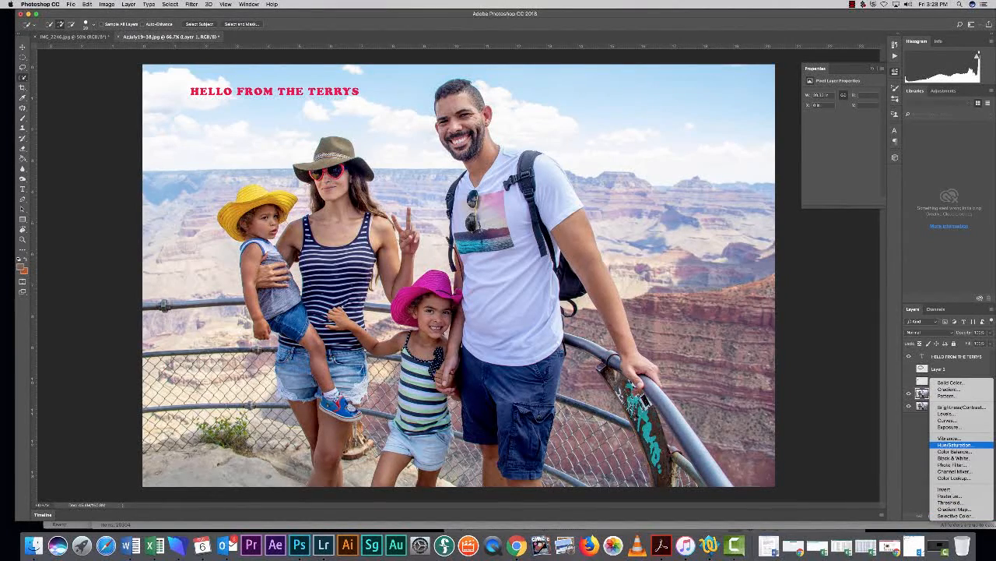
pyautogui.click(953, 444)
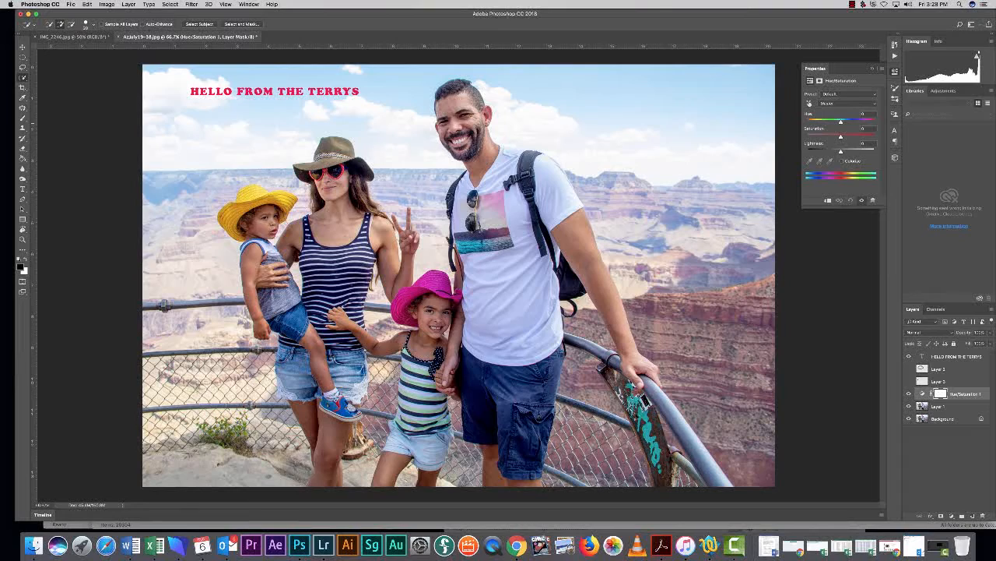
pyautogui.moveTo(840, 121); pyautogui.dragTo(861, 136)
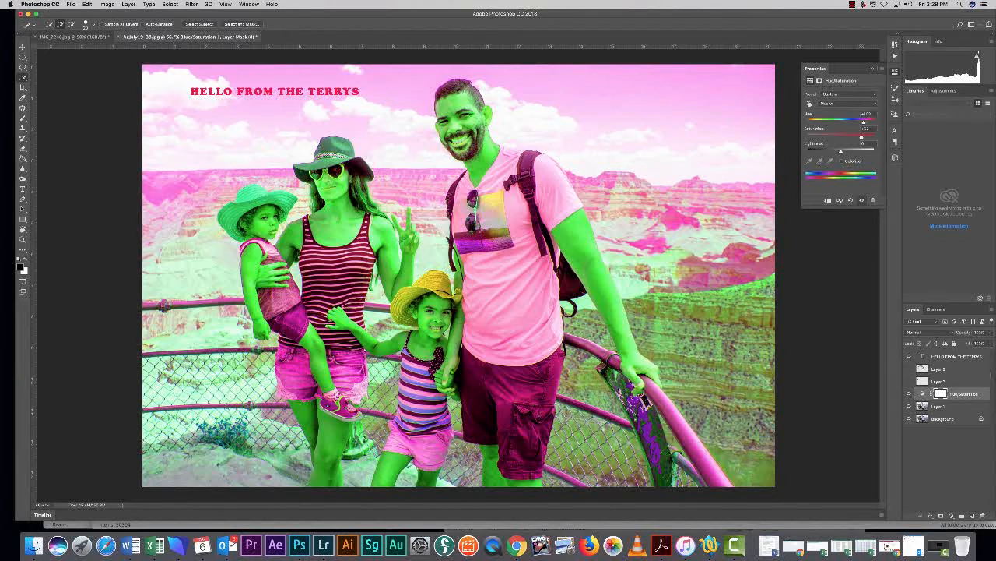
# Select the adjustment layer's mask and invert it to black to hide the colour shift across the whole photo.
pyautogui.click(950, 397)
pyautogui.click(941, 394)
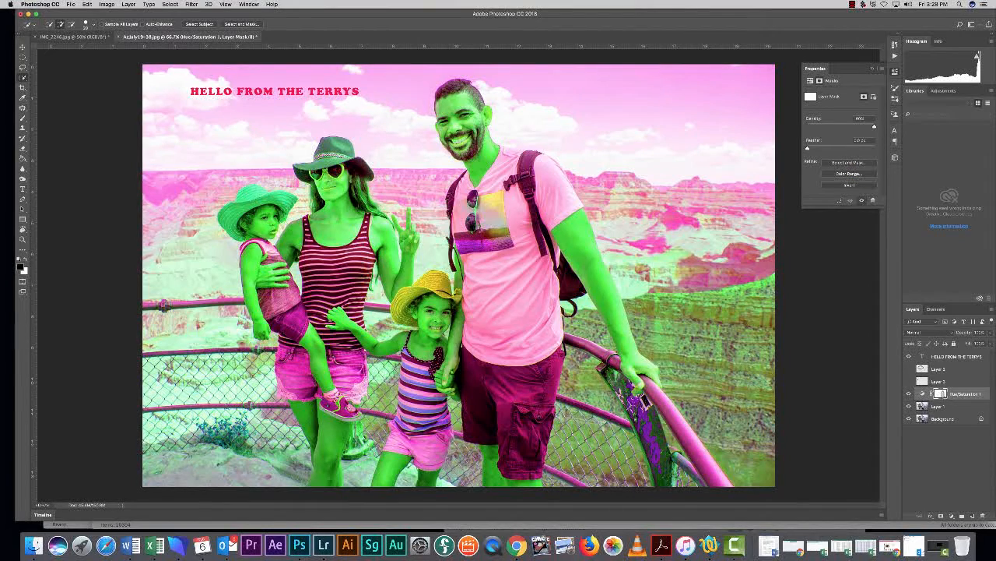
pyautogui.press('super+i')
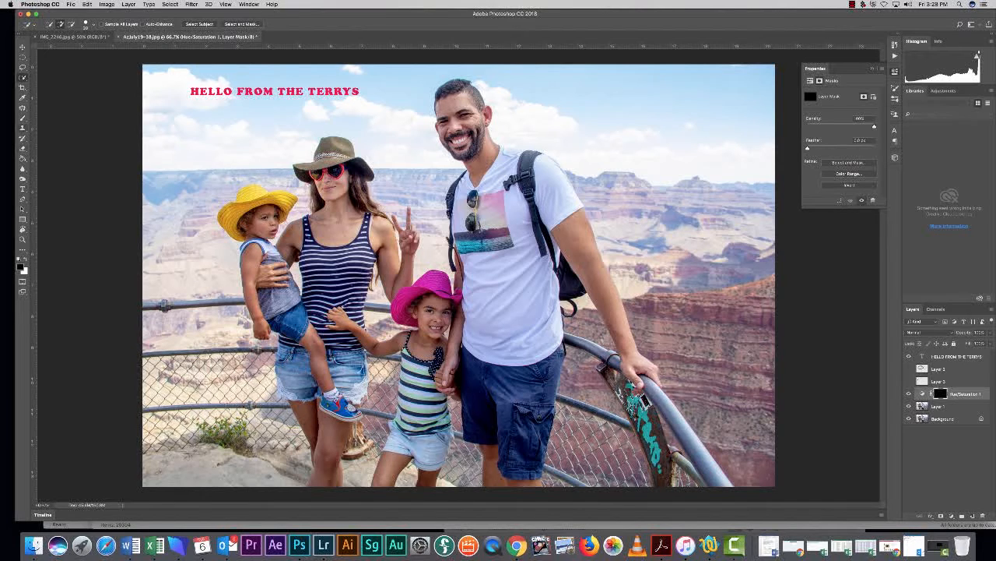
# Paint white on the adjustment mask over the small child's hat, reducing the brush size to follow its edges.
pyautogui.press('x')
pyautogui.press('b')
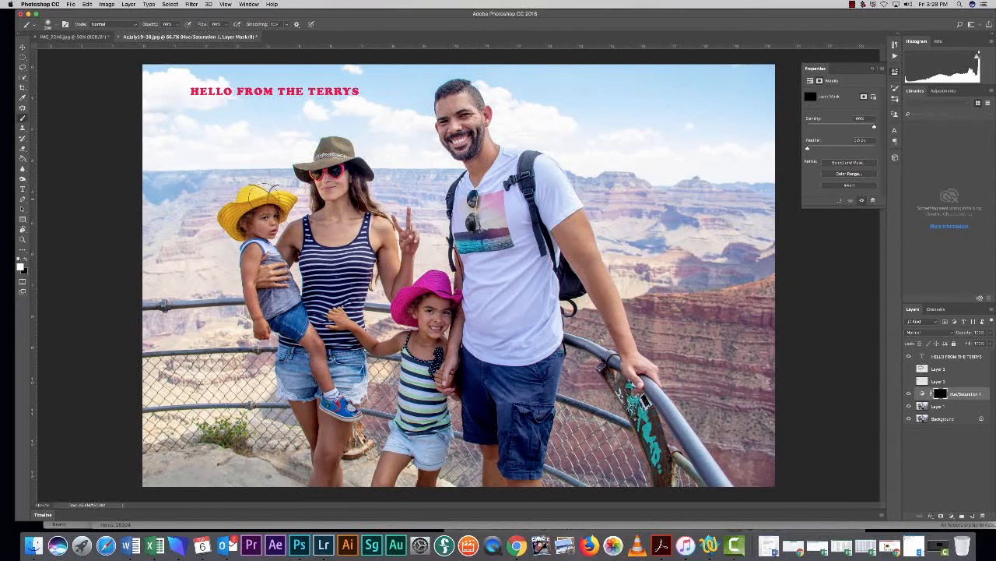
pyautogui.moveTo(250, 197)
pyautogui.mouseDown()
pyautogui.moveTo(268, 199)
pyautogui.moveTo(237, 211)
pyautogui.moveTo(238, 233)
pyautogui.moveTo(226, 214)
pyautogui.moveTo(246, 193)
pyautogui.moveTo(285, 204)
pyautogui.mouseUp()
pyautogui.press('[')
pyautogui.press('[')
pyautogui.press('[')
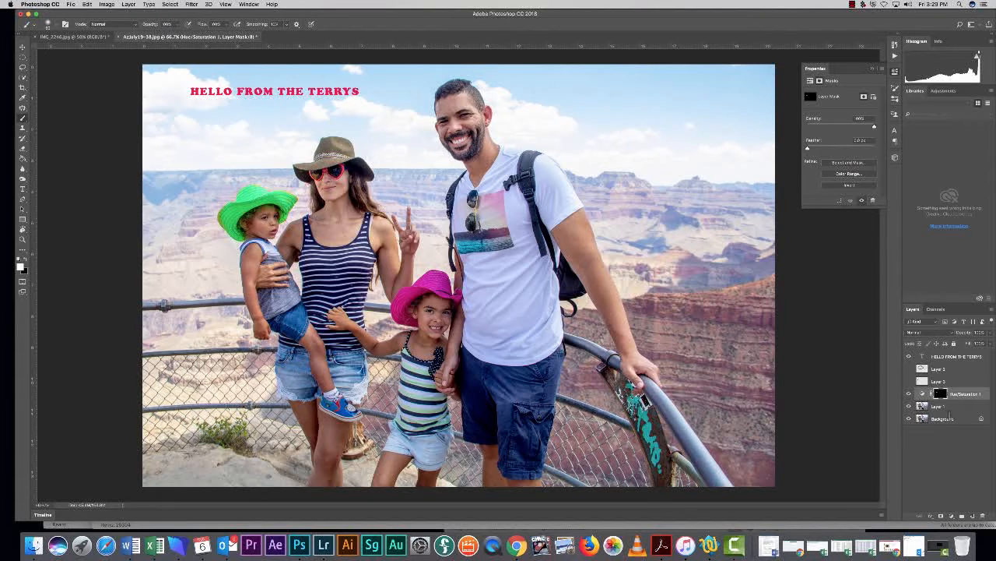
# Switch to Finder and place IMG_2246.jpg from the Examples folder into the family photo, directly above Layer 1.
pyautogui.click(950, 411)
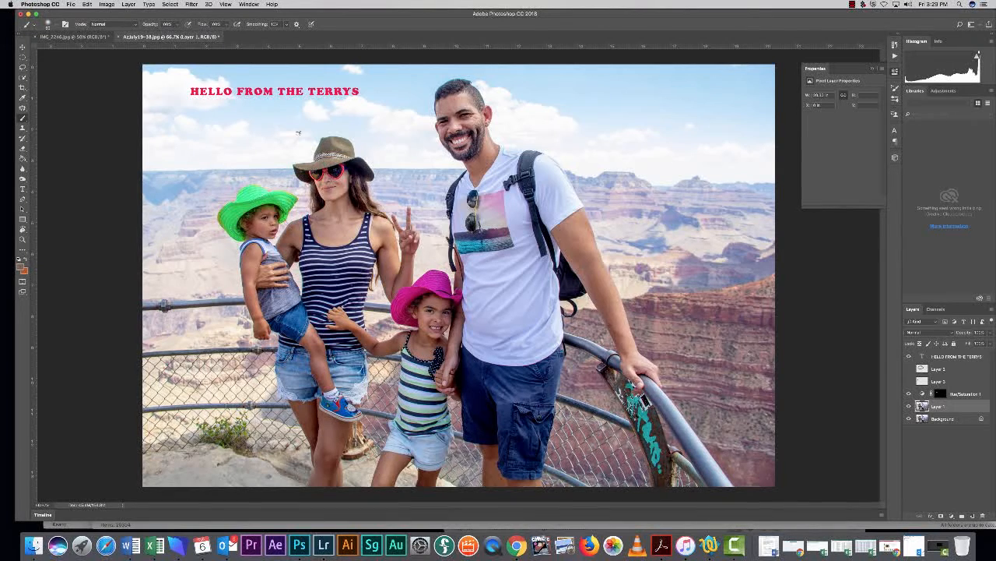
pyautogui.click(34, 545)
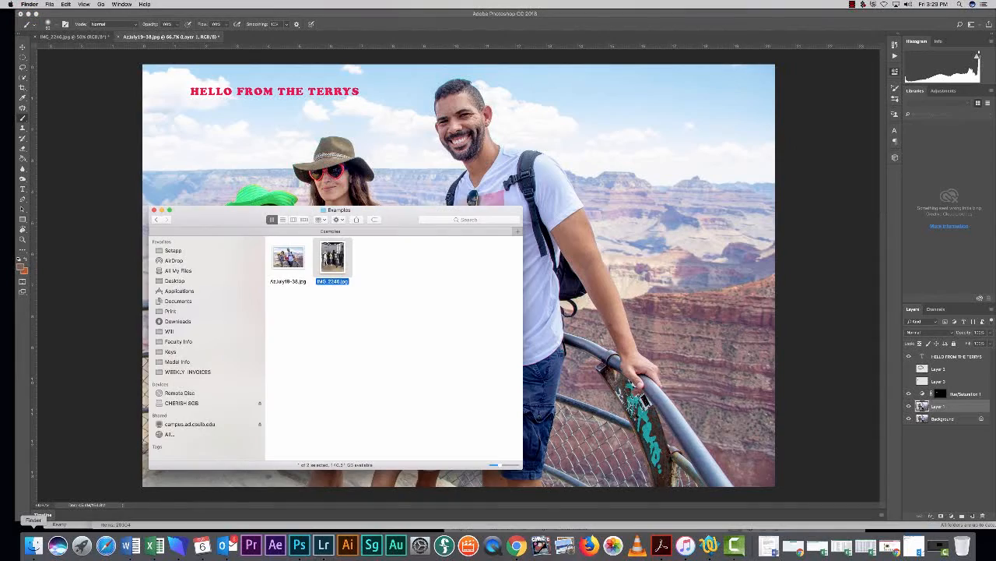
pyautogui.moveTo(333, 258); pyautogui.dragTo(645, 150)
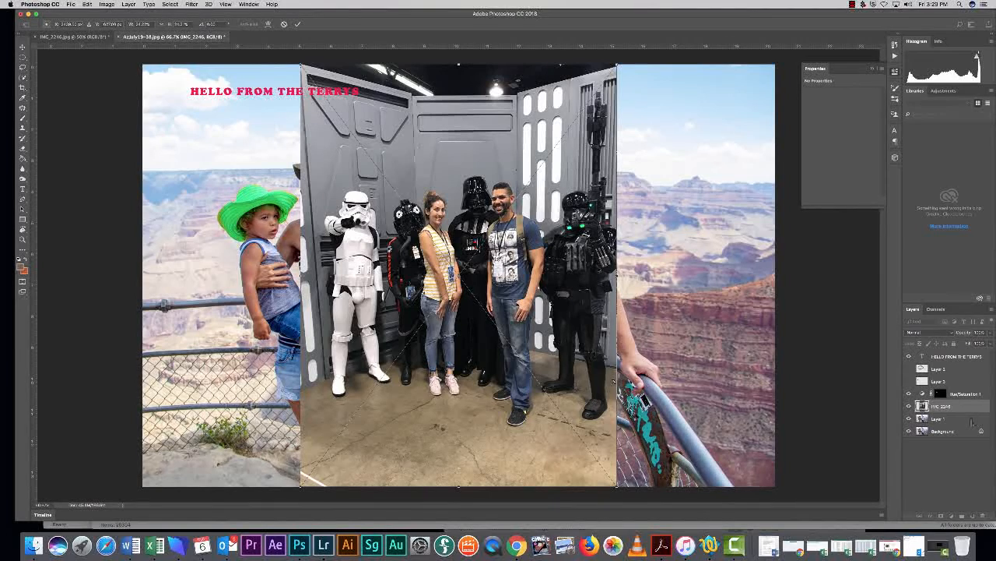
pyautogui.press('Return')
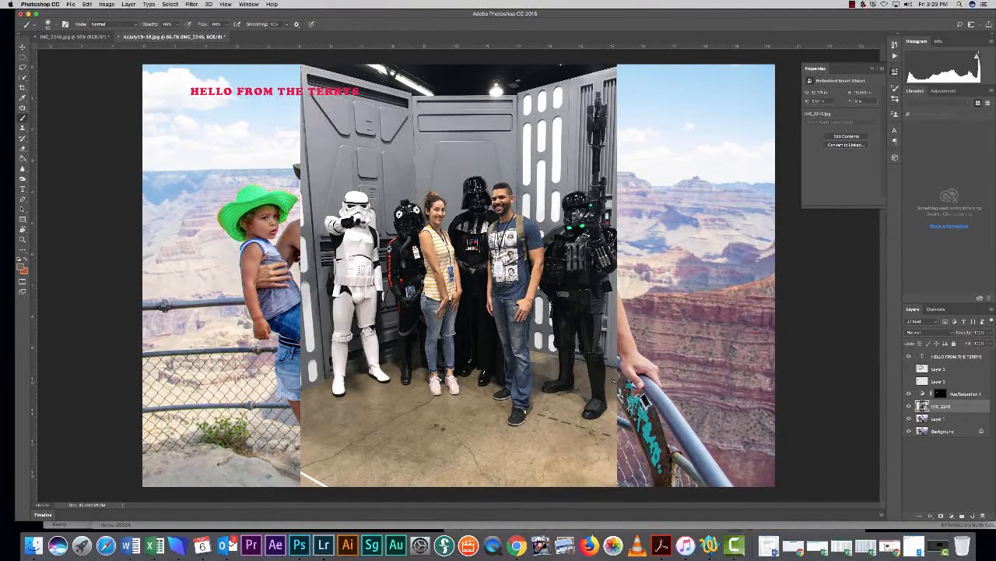
# Scale the placed IMG_2246 photo down to a small inset and position it in the upper-right corner of the family photo.
pyautogui.press('super+t')
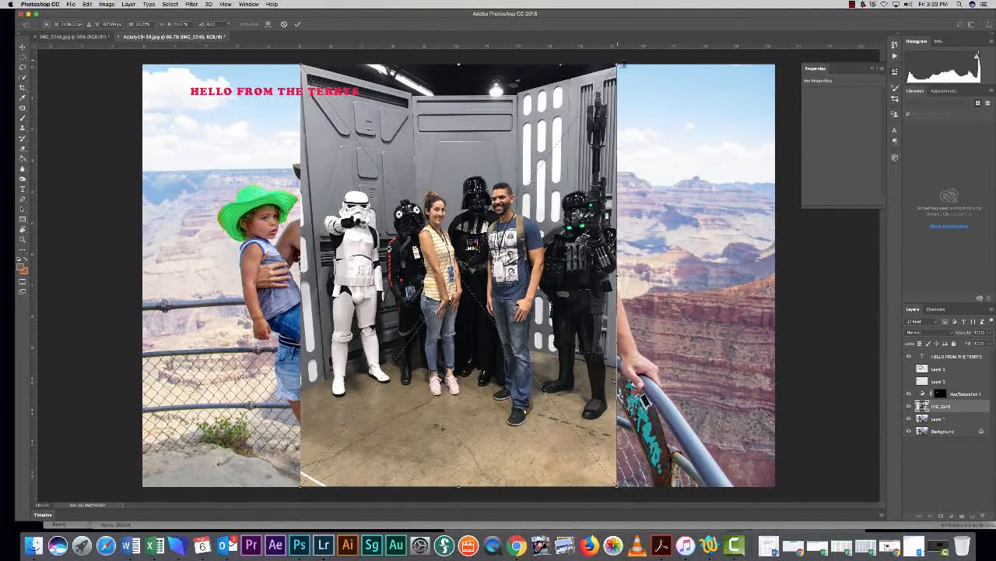
pyautogui.moveTo(619, 65); pyautogui.dragTo(481, 260)
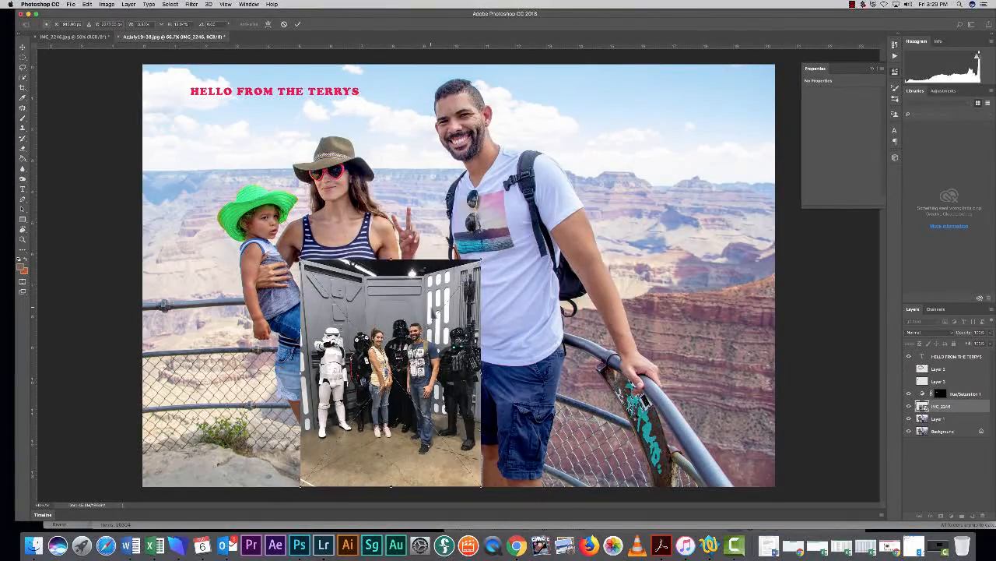
pyautogui.moveTo(389, 327); pyautogui.dragTo(619, 142)
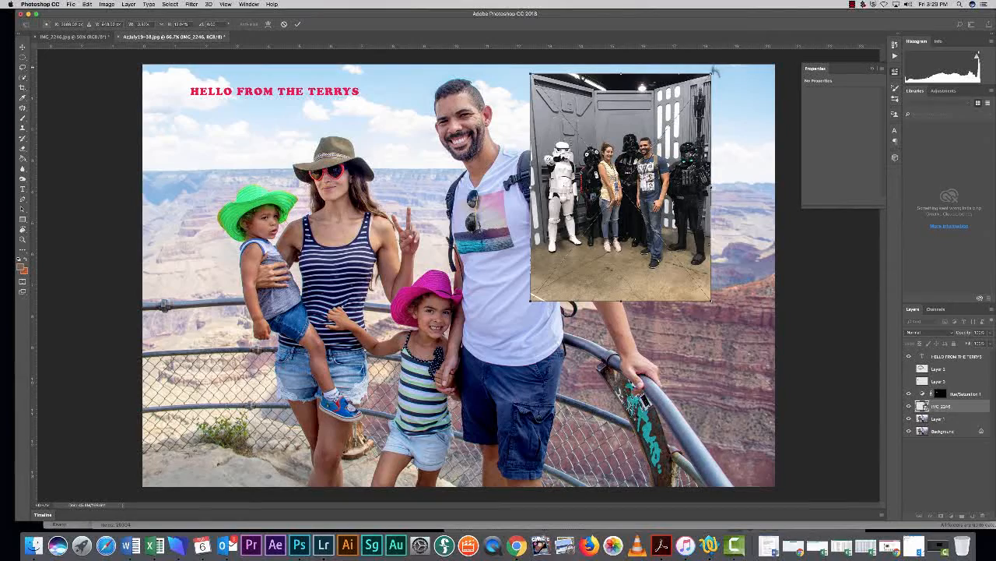
pyautogui.moveTo(711, 74); pyautogui.dragTo(732, 100)
pyautogui.press('Return')
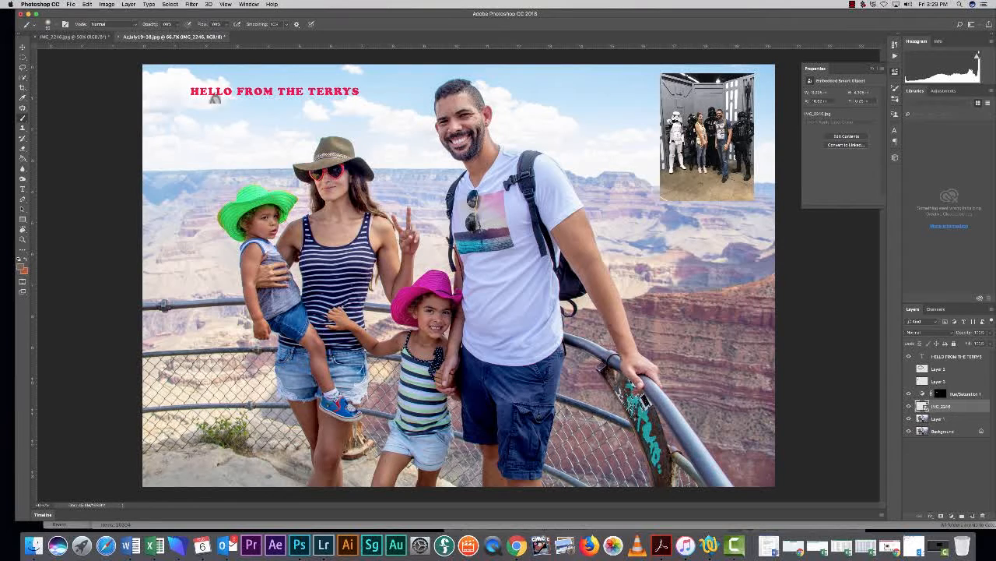
pyautogui.press('v')
pyautogui.moveTo(721, 96)
pyautogui.mouseDown()
pyautogui.moveTo(658, 96)
pyautogui.moveTo(712, 97)
pyautogui.mouseUp()
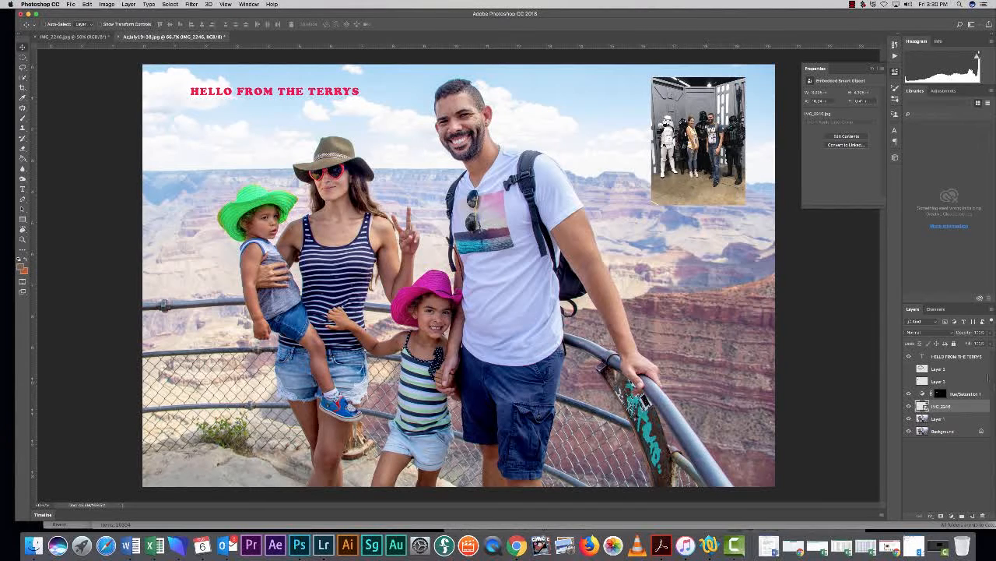
# Toggle the Hue/Saturation adjustment layer off and on to compare the small child's hat with and without the effect.
pyautogui.click(908, 394)
pyautogui.click(908, 394)
# On Layer 1, try the Spot Healing Brush with the Content-Aware type on the lower part of the board's teal lettering.
pyautogui.click(938, 418)
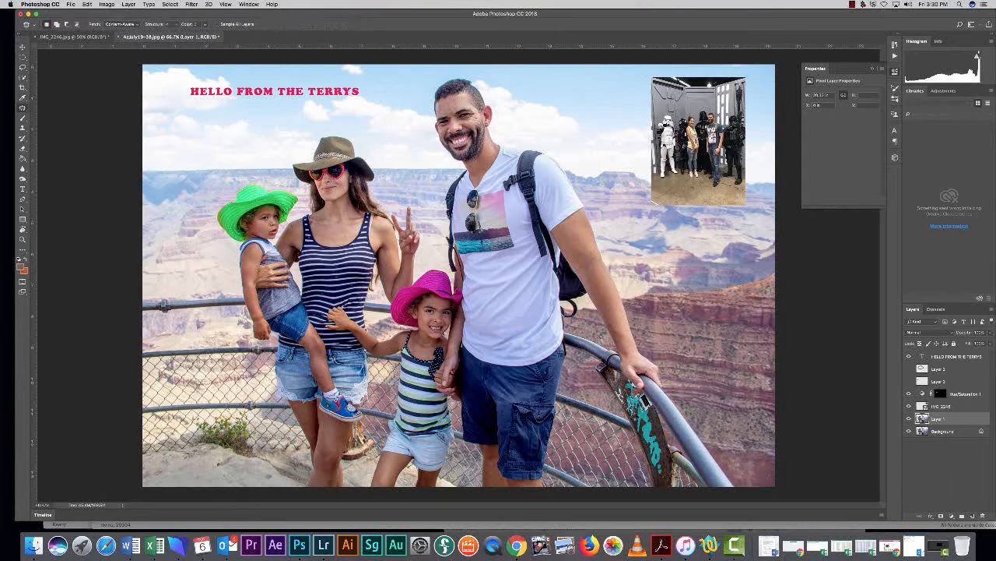
pyautogui.click(22, 107)
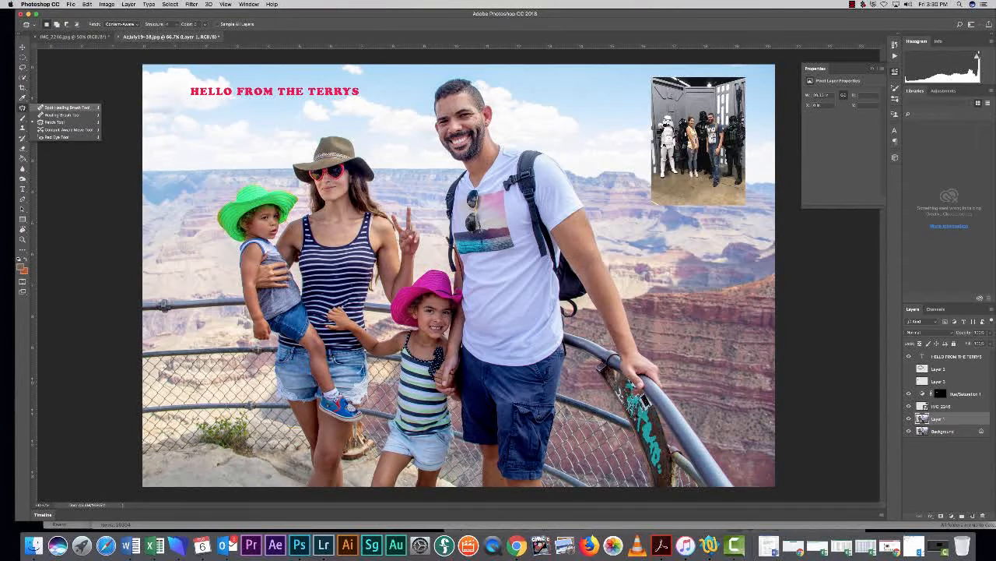
pyautogui.click(66, 108)
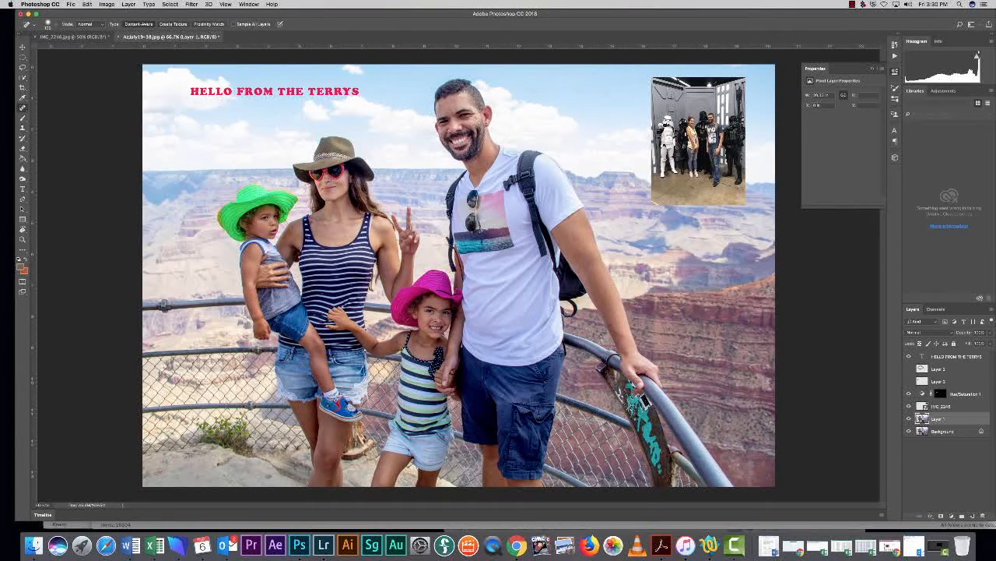
pyautogui.click(173, 24)
pyautogui.click(209, 24)
pyautogui.click(138, 24)
pyautogui.moveTo(660, 482); pyautogui.dragTo(660, 465)
# Paint out the board's teal lettering on Layer 1 with the Healing Brush in Replace mode with a sampled source, undoing the last stroke.
pyautogui.click(22, 108)
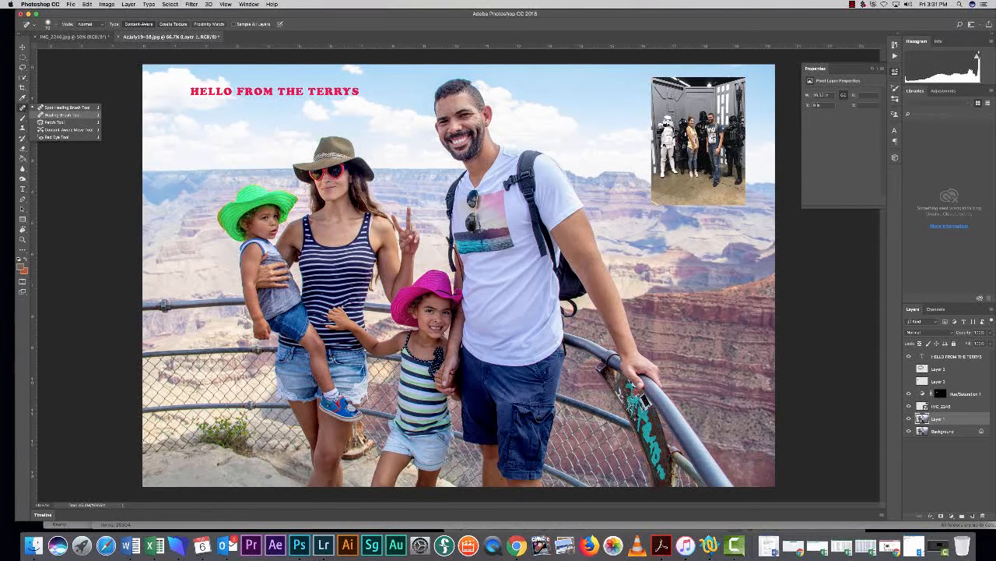
pyautogui.click(62, 115)
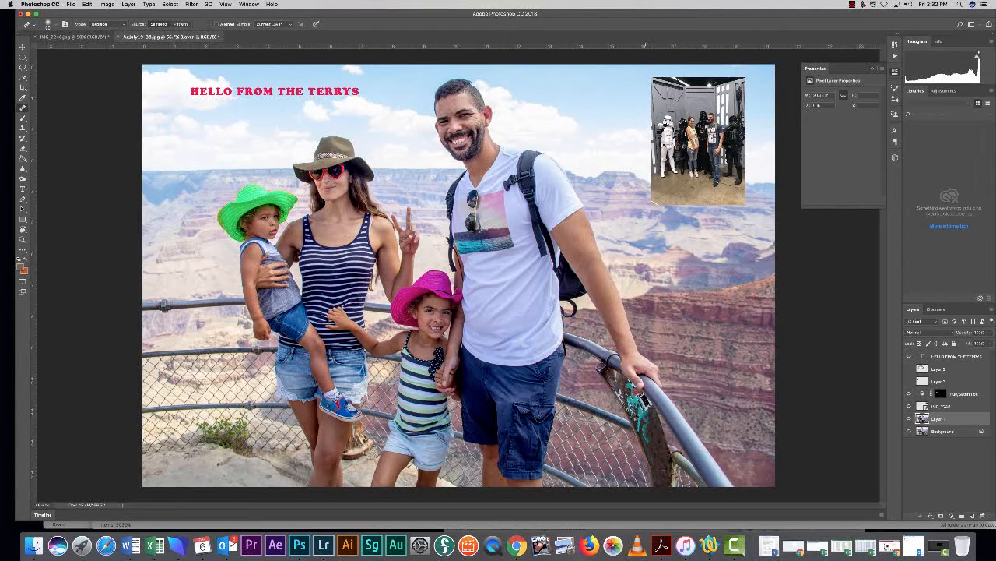
pyautogui.moveTo(645, 418); pyautogui.dragTo(648, 440)
pyautogui.moveTo(639, 397); pyautogui.dragTo(622, 416)
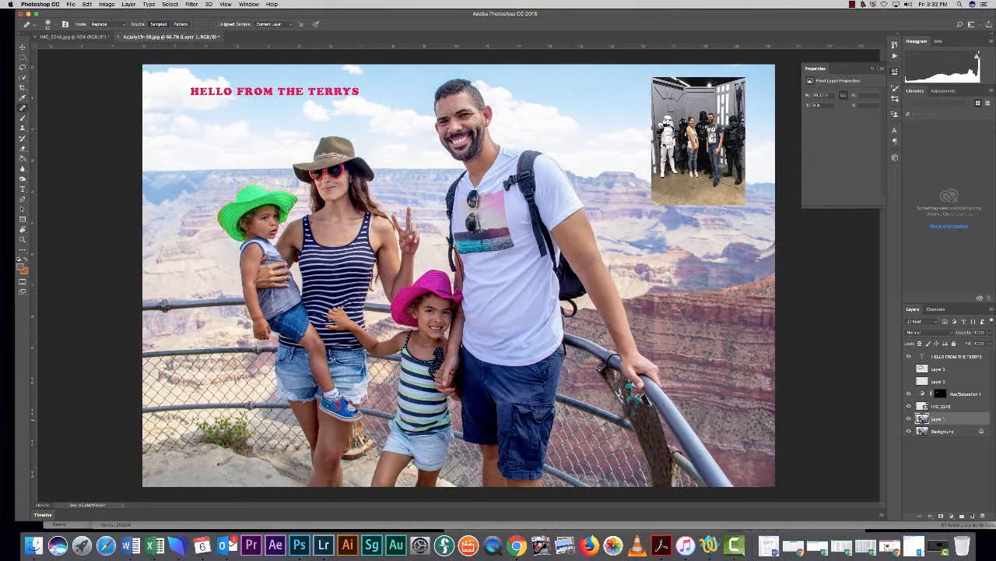
pyautogui.press('super+z')
# Toggle the Hue/Saturation adjustment layer and the greeting text layer off and on to compare their effect on the photo.
pyautogui.click(908, 394)
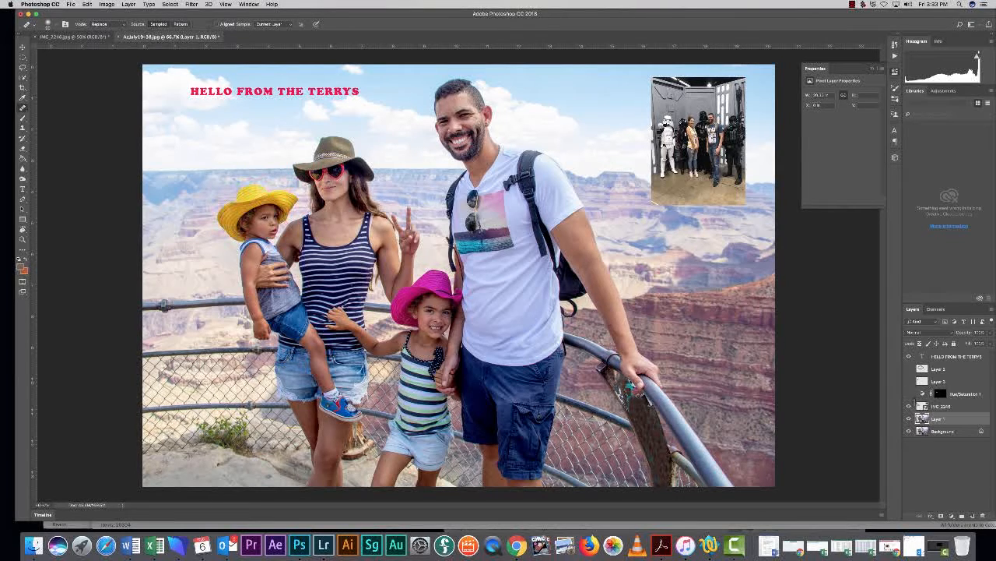
pyautogui.click(908, 394)
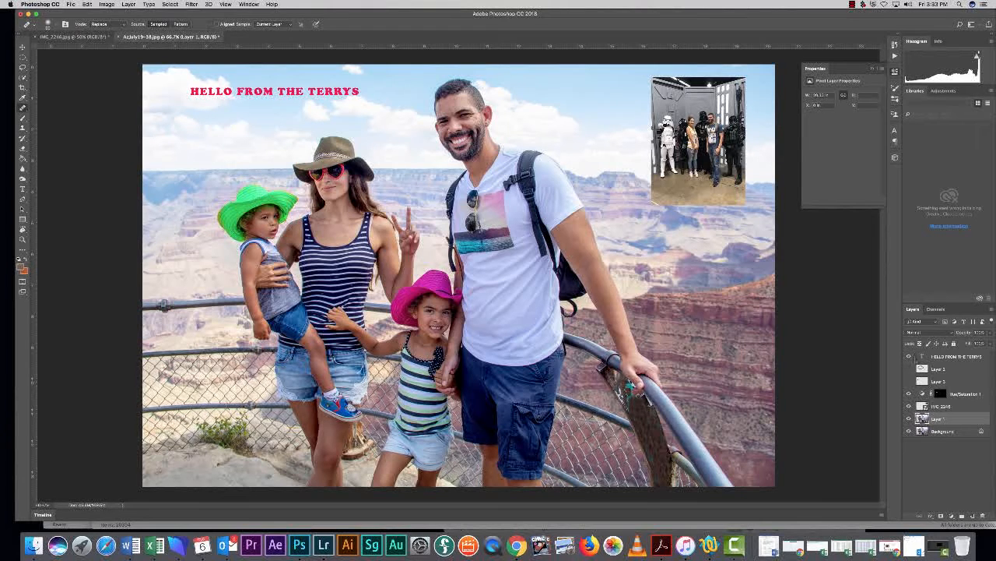
pyautogui.click(908, 356)
pyautogui.click(909, 356)
pyautogui.click(734, 544)
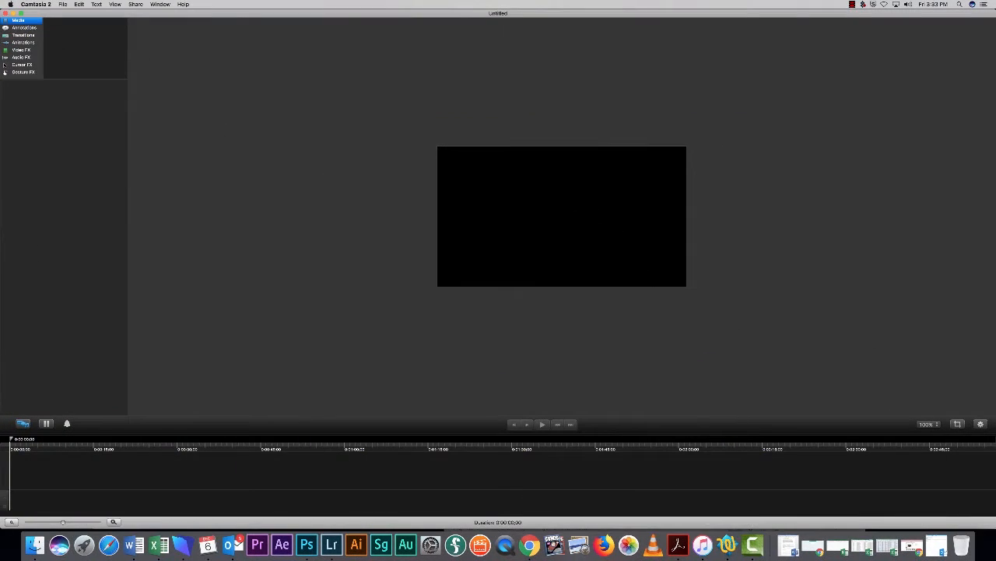